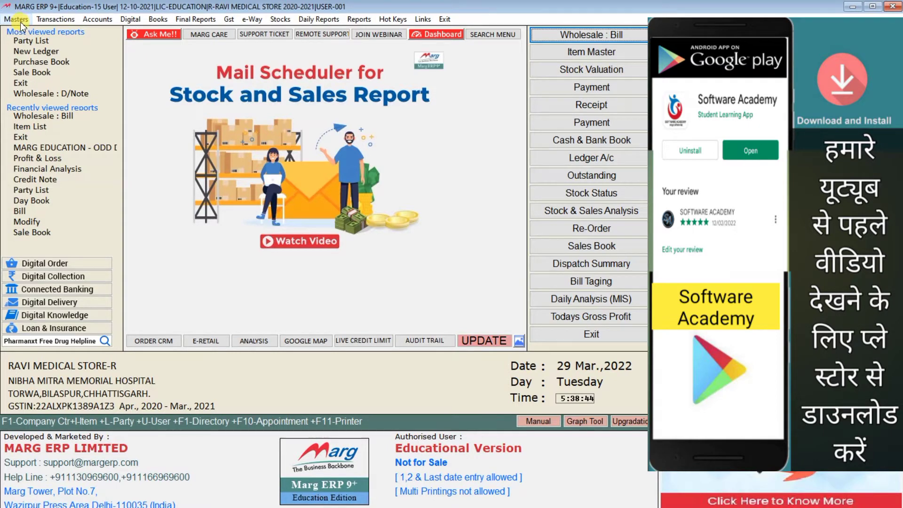
View the item list from the inventory masters and return to the main screen.
{"action": "left_click", "coordinate": [21, 19]}
{"action": "mouse_move", "coordinate": [90, 56]}
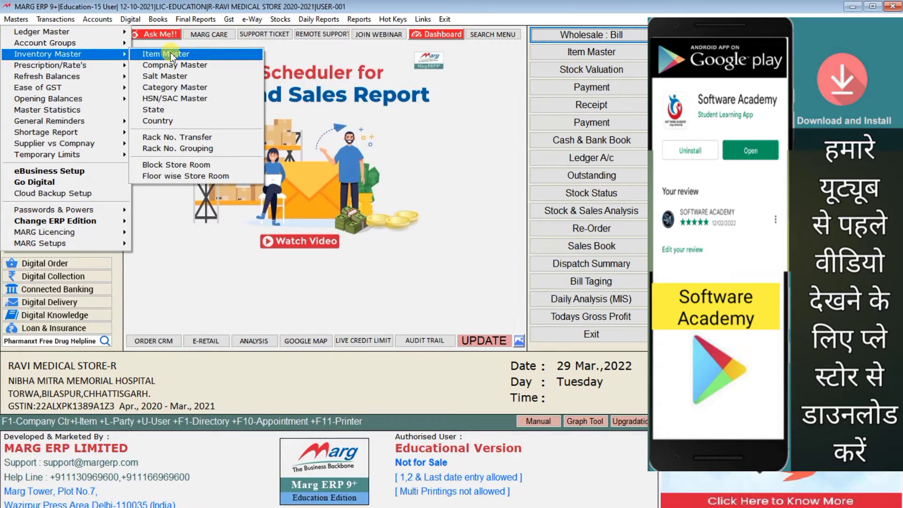
{"action": "left_click", "coordinate": [171, 56]}
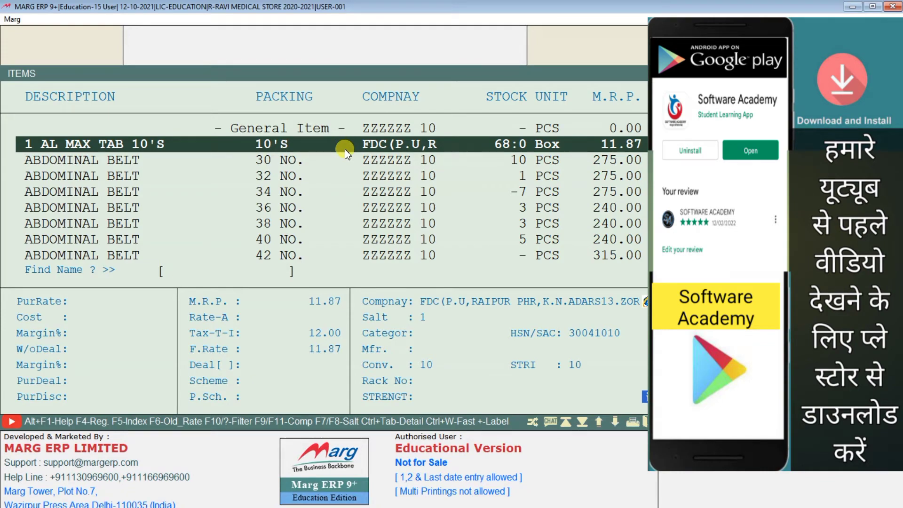
{"action": "key", "text": "Escape"}
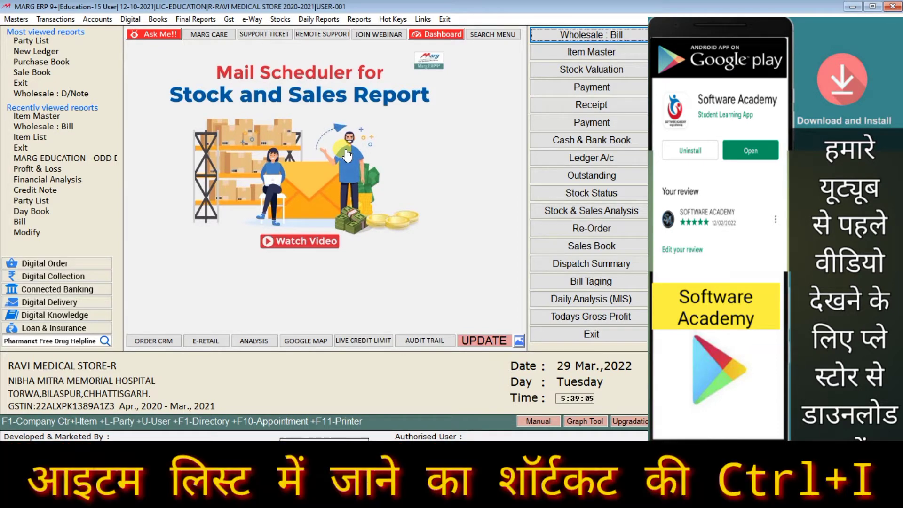
Start a new product in the item list, named NICE TAB with packing 10*10.
{"action": "key", "text": "ctrl+i"}
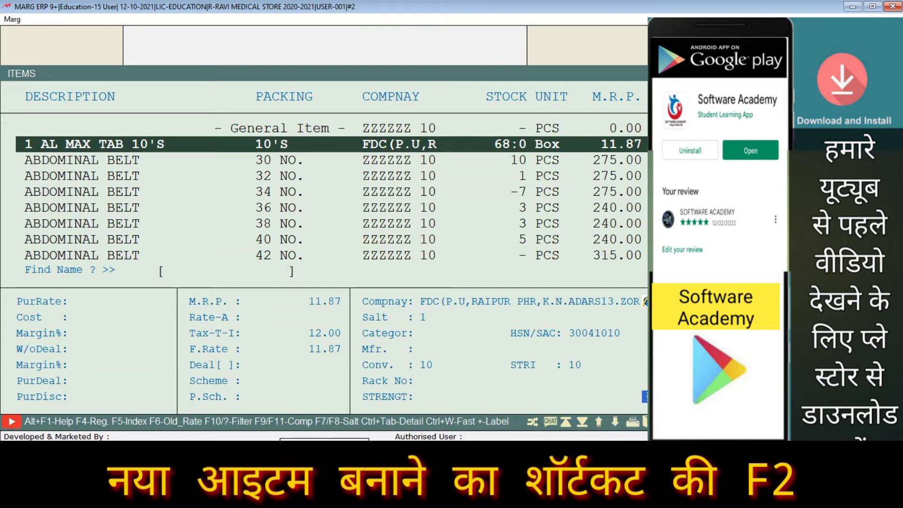
{"action": "key", "text": "F2"}
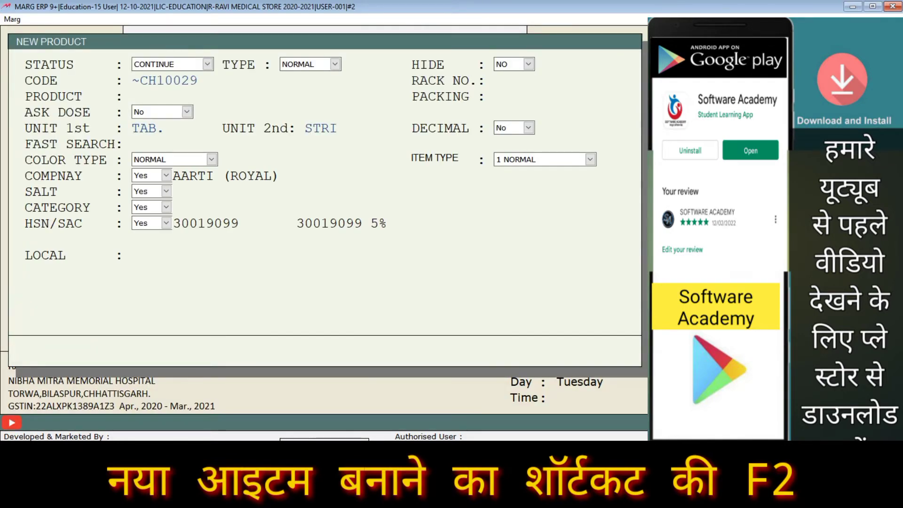
{"action": "key", "text": "Return"}
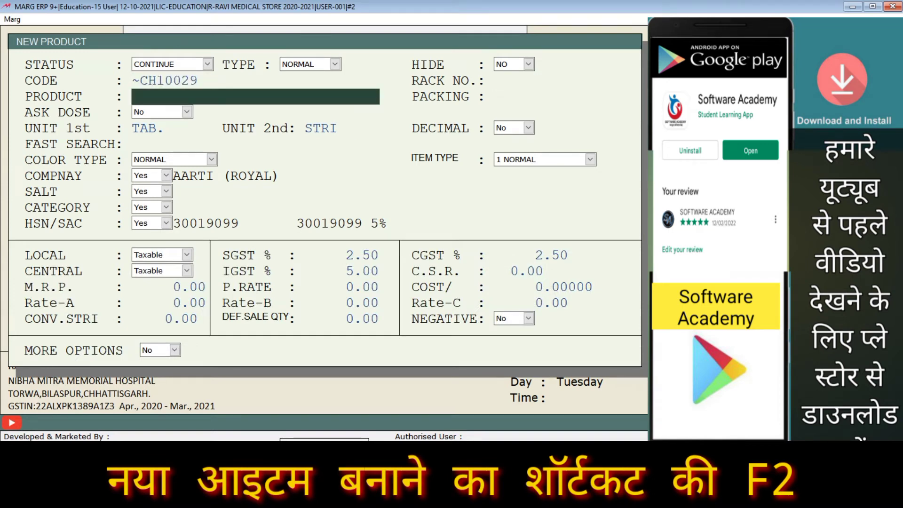
{"action": "type", "text": "NICE TAB"}
{"action": "key", "text": "Return"}
{"action": "type", "text": "10-"}
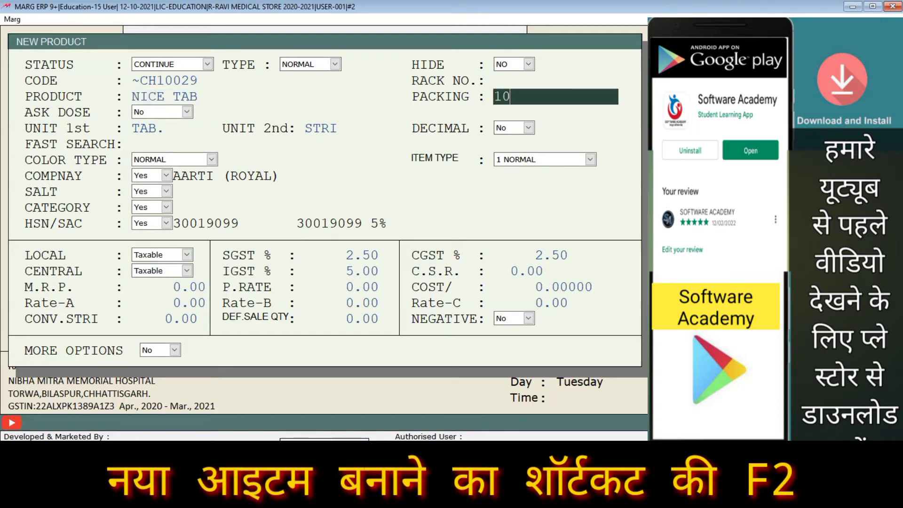
{"action": "key", "text": "BackSpace"}
{"action": "type", "text": "*10"}
{"action": "key", "text": "Return"}
Keep the default dose, unit, company, HSN/SAC and tax settings, and set the product's M.R.P. to 120.
{"action": "key", "text": "Return"}
{"action": "key", "text": "Return"}
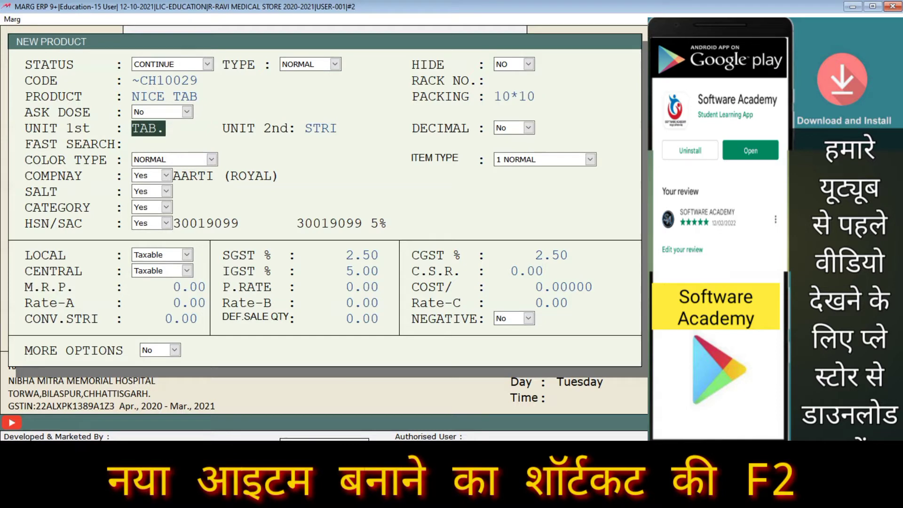
{"action": "key", "text": "Return"}
{"action": "key", "text": "Return"}
{"action": "key", "text": "Return"}
{"action": "key", "text": "Return"}
{"action": "key", "text": "Return"}
{"action": "key", "text": "Return"}
{"action": "key", "text": "Return"}
{"action": "key", "text": "Return"}
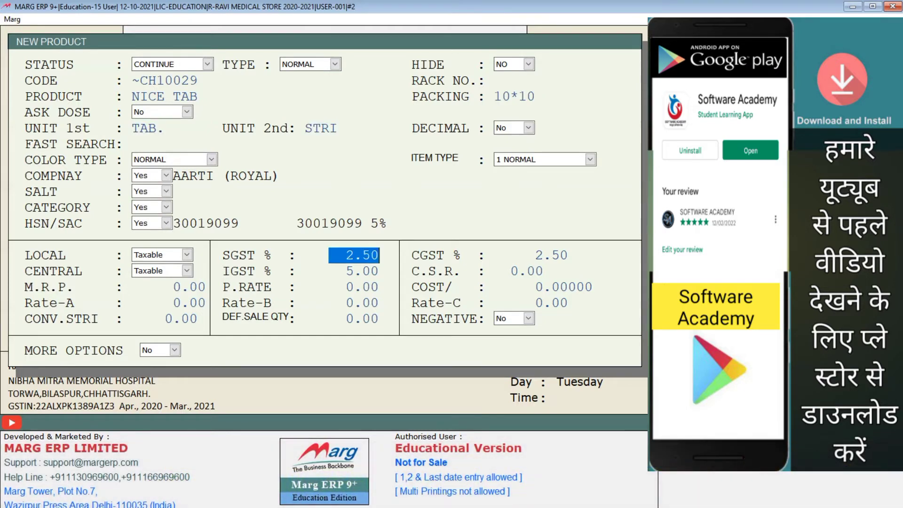
{"action": "key", "text": "Return"}
{"action": "key", "text": "Return"}
{"action": "type", "text": "120"}
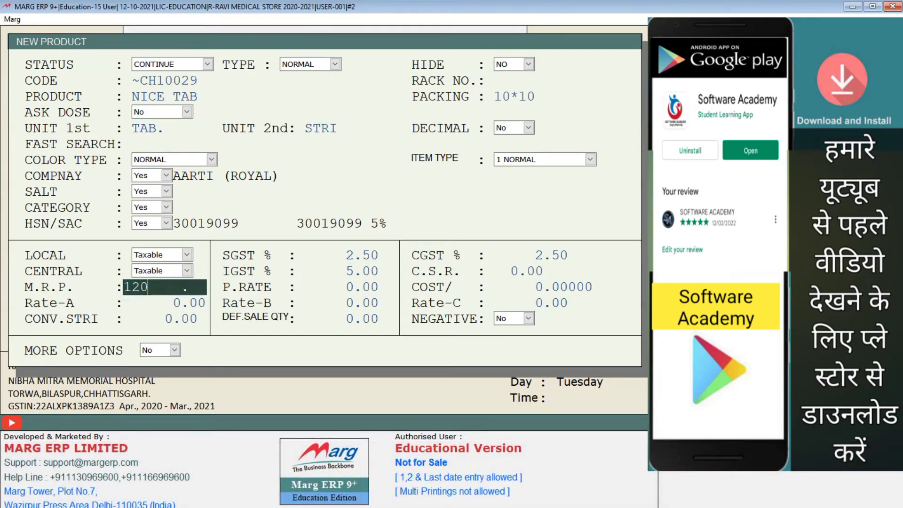
{"action": "key", "text": "Return"}
Set the product's purchase rate to 10 and its Rate-A to 120.
{"action": "type", "text": "100"}
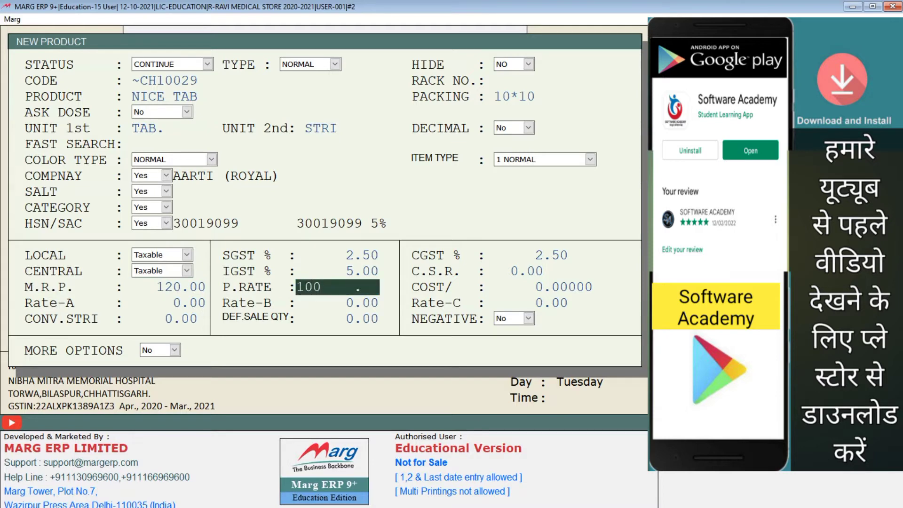
{"action": "key", "text": "BackSpace"}
{"action": "key", "text": "Return"}
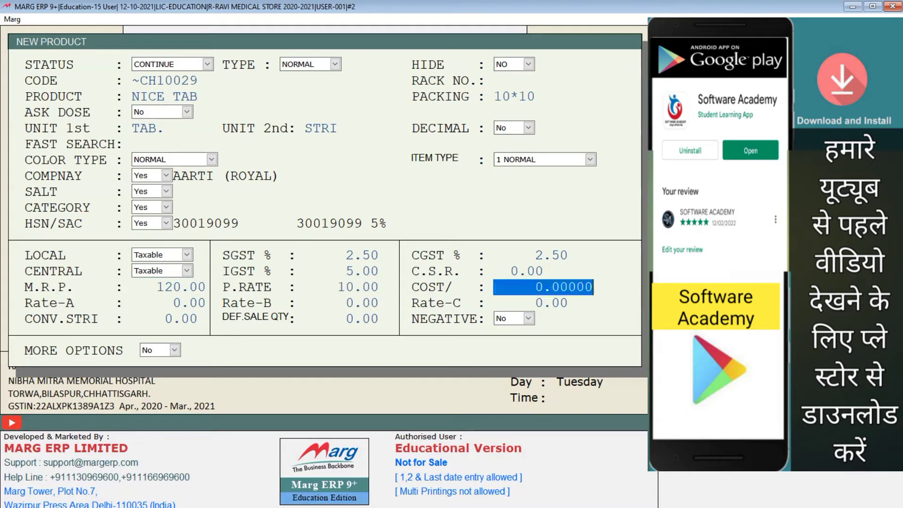
{"action": "key", "text": "Return"}
{"action": "type", "text": "120"}
{"action": "key", "text": "Return"}
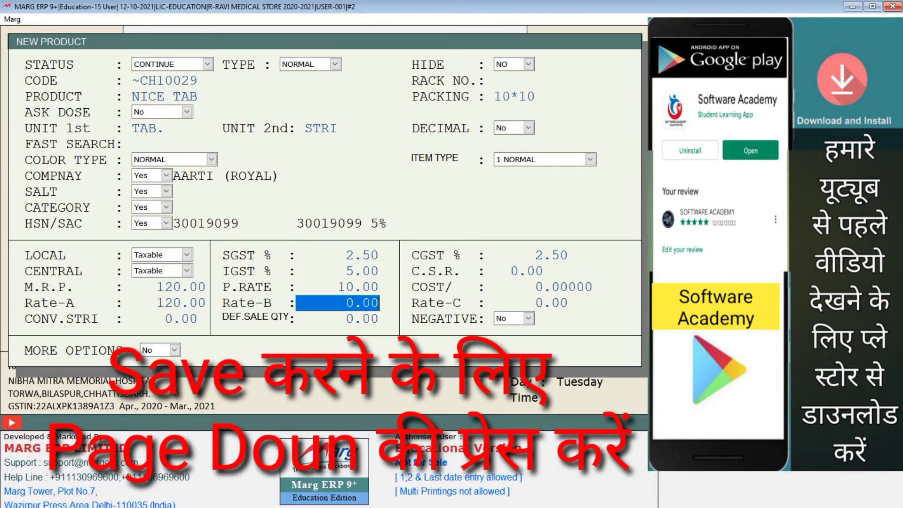
Save the new NICE TAB product and return to the item list.
{"action": "key", "text": "Page_Down"}
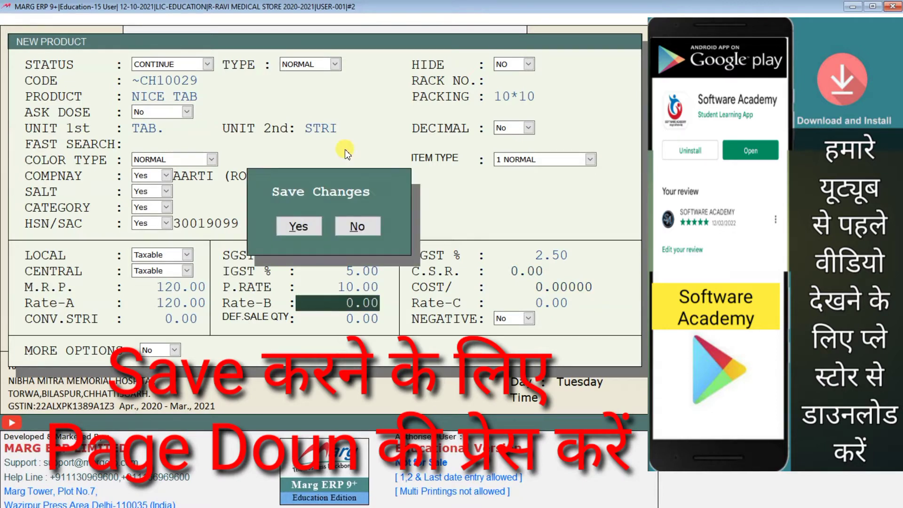
{"action": "key", "text": "Return"}
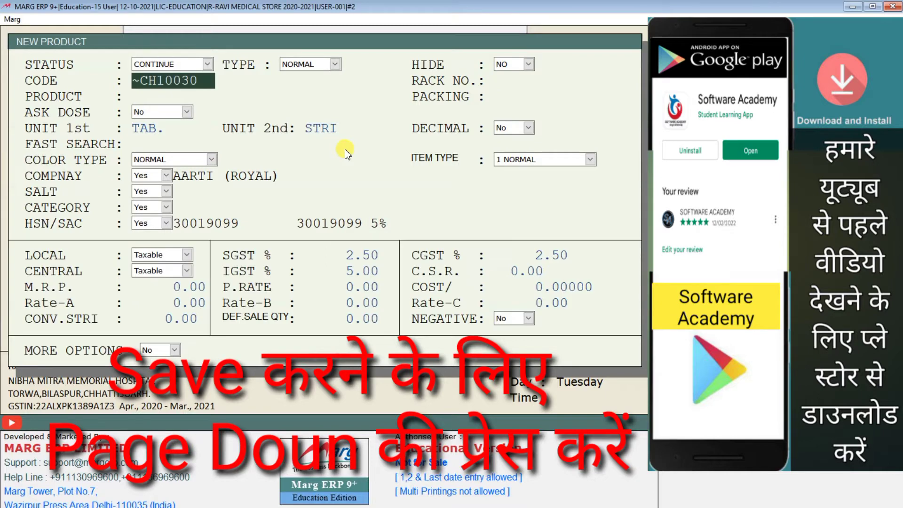
{"action": "key", "text": "Escape"}
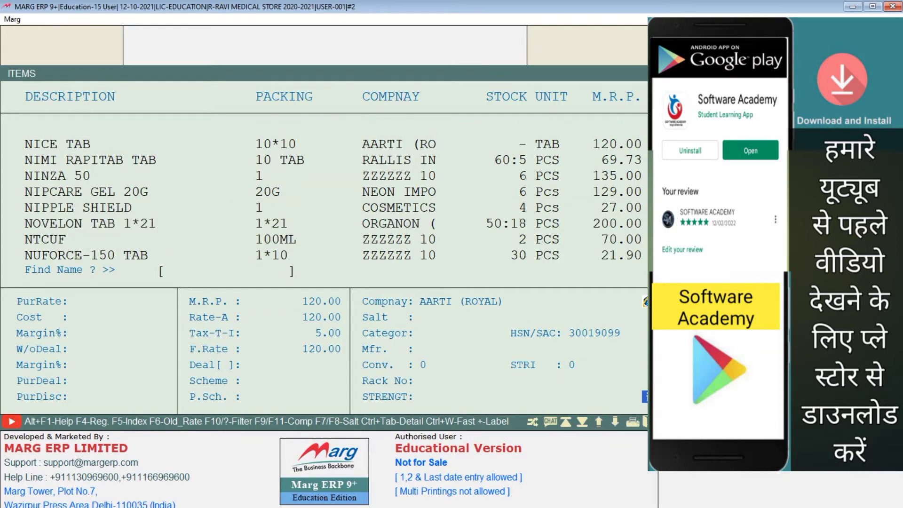
Open the NEW LIVFIT SYP item for modification and close it without editing any field, accepting the save.
{"action": "key", "text": "Up"}
{"action": "key", "text": "Up"}
{"action": "key", "text": "Down"}
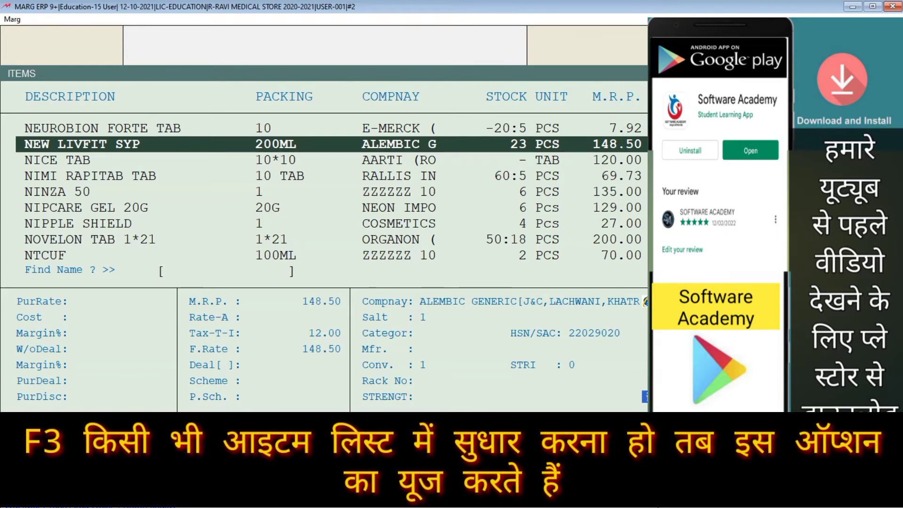
{"action": "key", "text": "F3"}
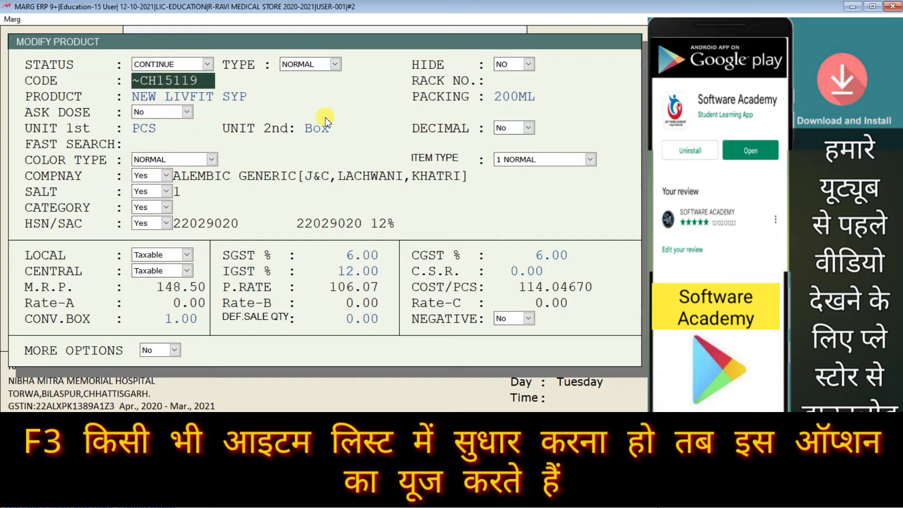
{"action": "key", "text": "Escape"}
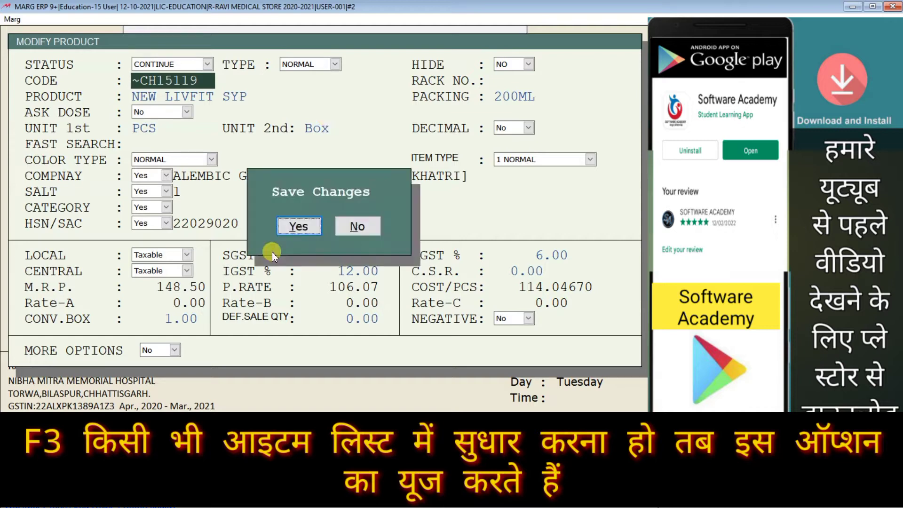
{"action": "left_click", "coordinate": [297, 230]}
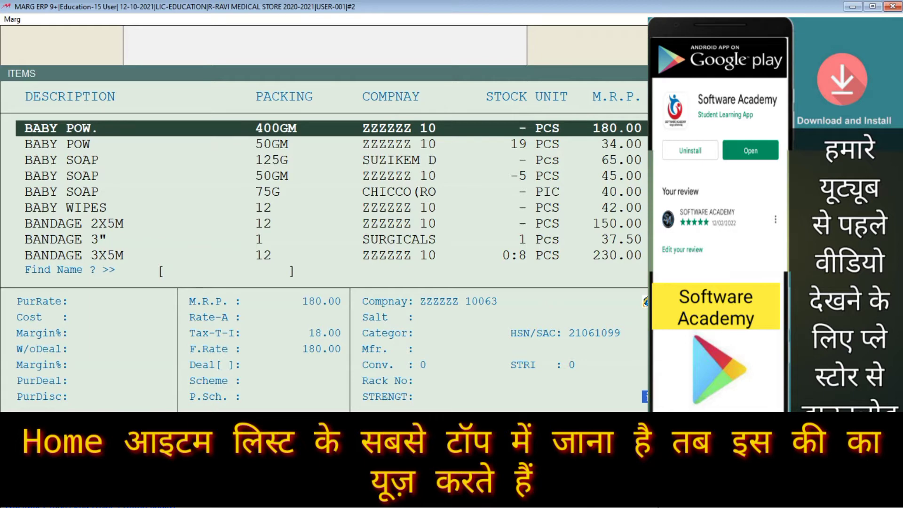
Jump between the first and last items of the item list, browsing the entries near its end.
{"action": "key", "text": "Home"}
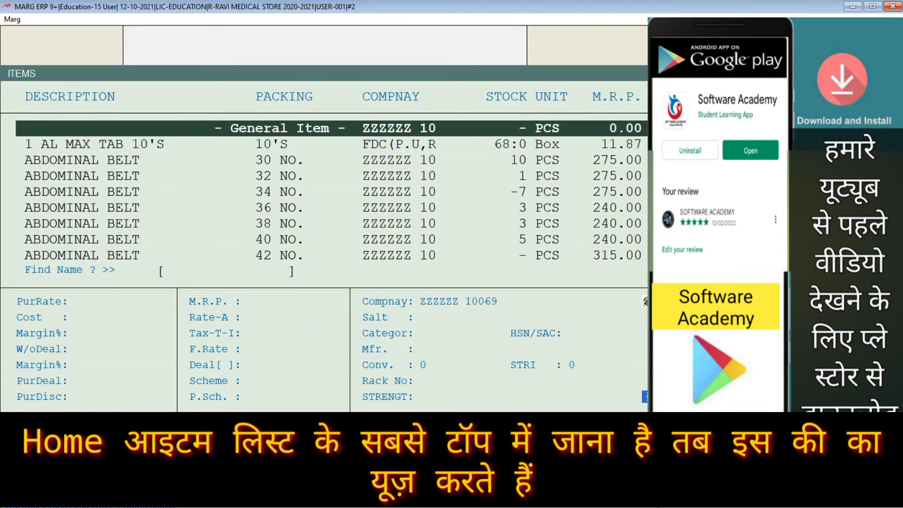
{"action": "key", "text": "End"}
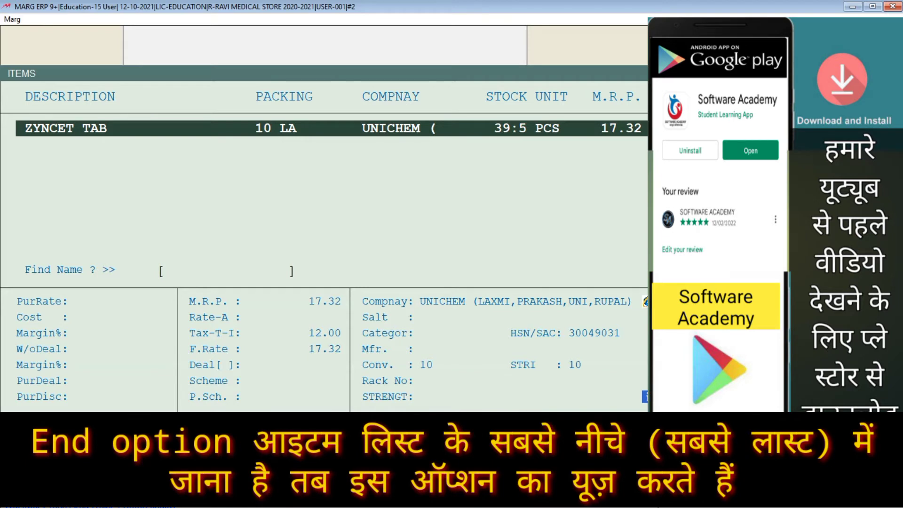
{"action": "key", "text": "Up"}
{"action": "key", "text": "Up"}
{"action": "key", "text": "Up"}
{"action": "key", "text": "Up"}
{"action": "key", "text": "Up"}
{"action": "key", "text": "Up"}
{"action": "key", "text": "Up"}
{"action": "key", "text": "Up"}
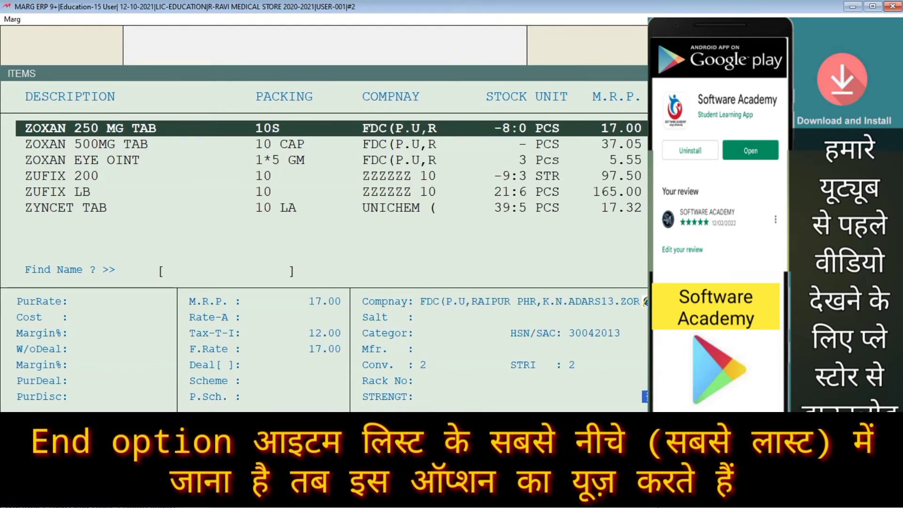
{"action": "key", "text": "Home"}
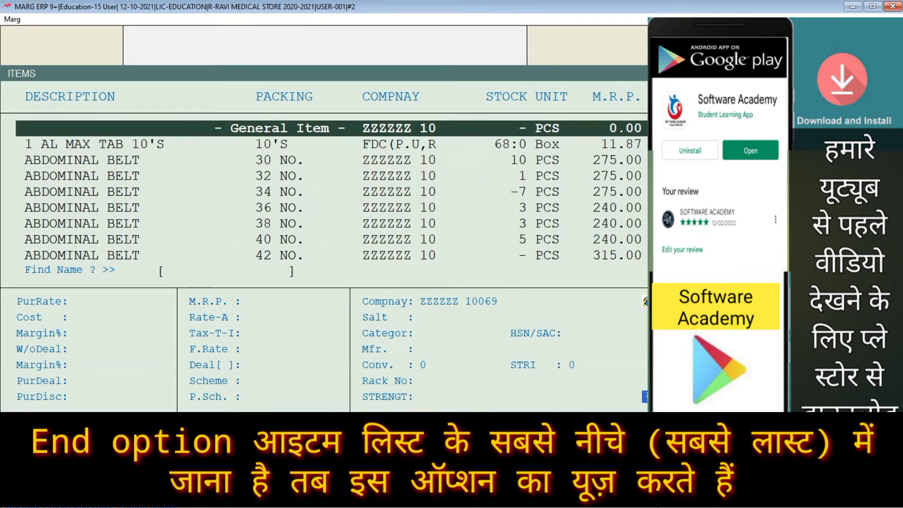
{"action": "key", "text": "End"}
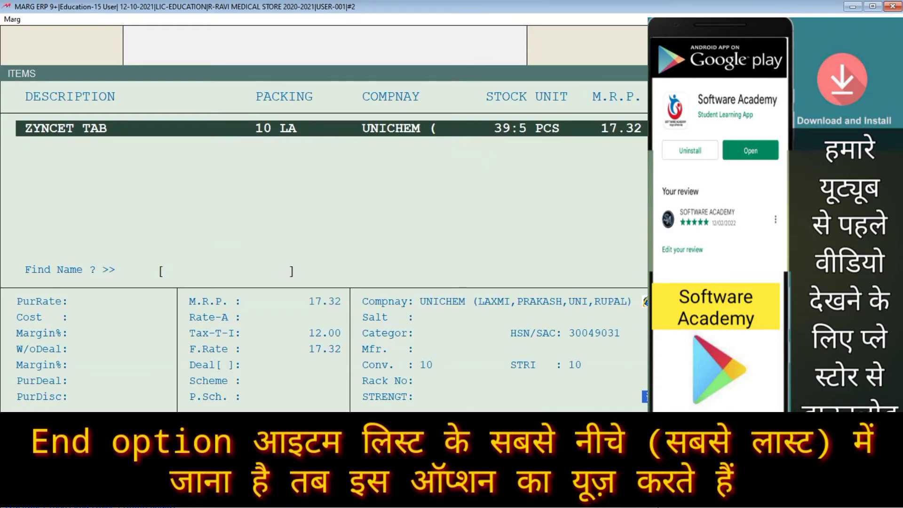
{"action": "key", "text": "Home"}
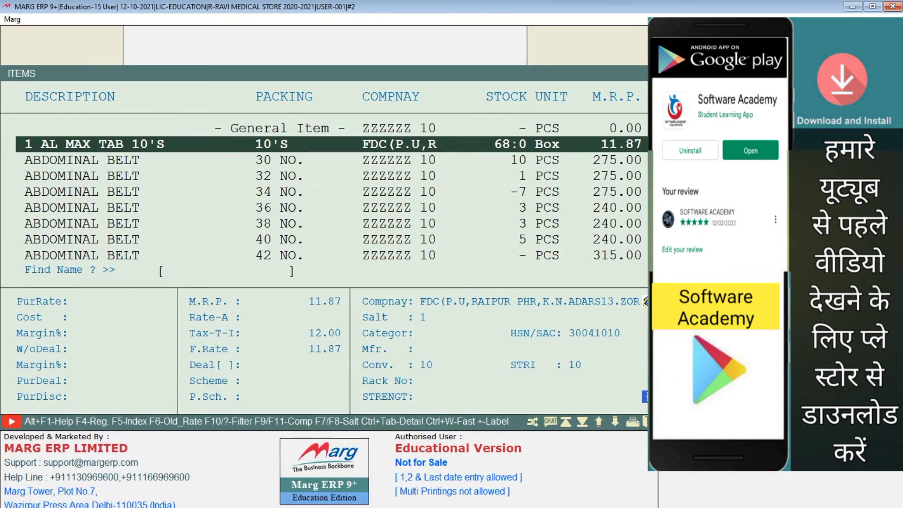
Open the register of 1 AL MAX TAB 10'S for the current store, from 01-04-2020 to 31-03-2021.
{"action": "key", "text": "Up"}
{"action": "key", "text": "Down"}
{"action": "key", "text": "Return"}
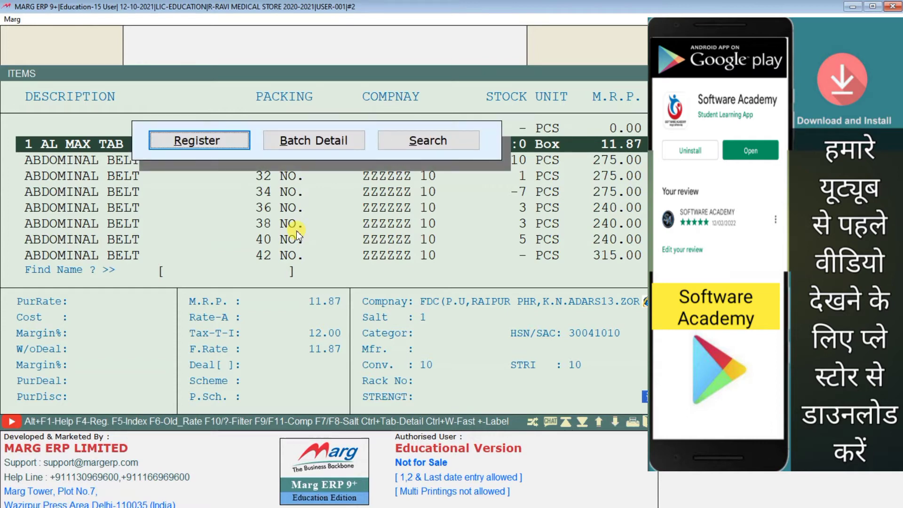
{"action": "left_click", "coordinate": [176, 146]}
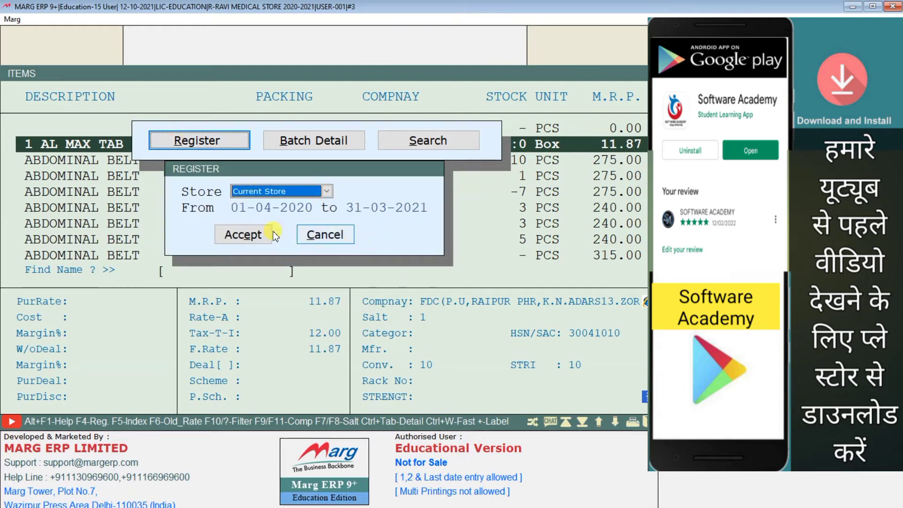
{"action": "left_click", "coordinate": [246, 238]}
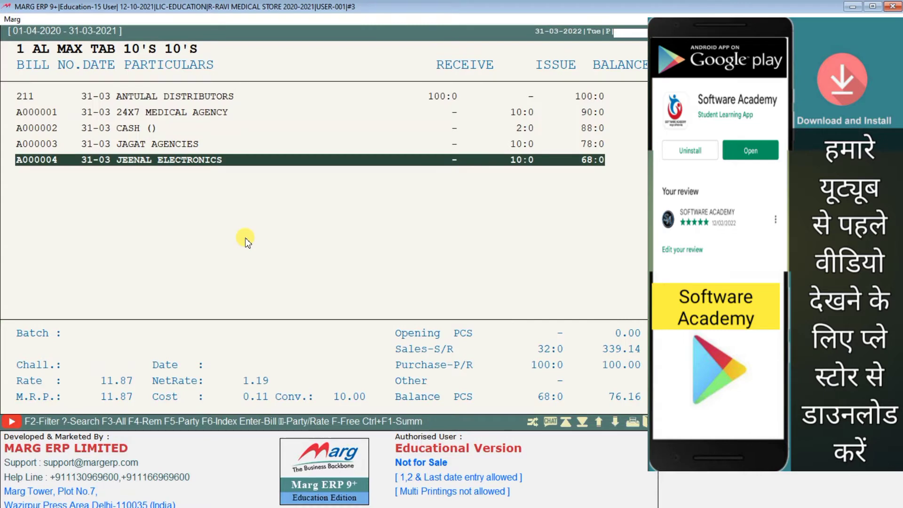
Examine the receive, issue and balance quantities of each party entry in the item's register.
{"action": "key", "text": "Up"}
{"action": "key", "text": "Up"}
{"action": "key", "text": "Up"}
{"action": "key", "text": "Up"}
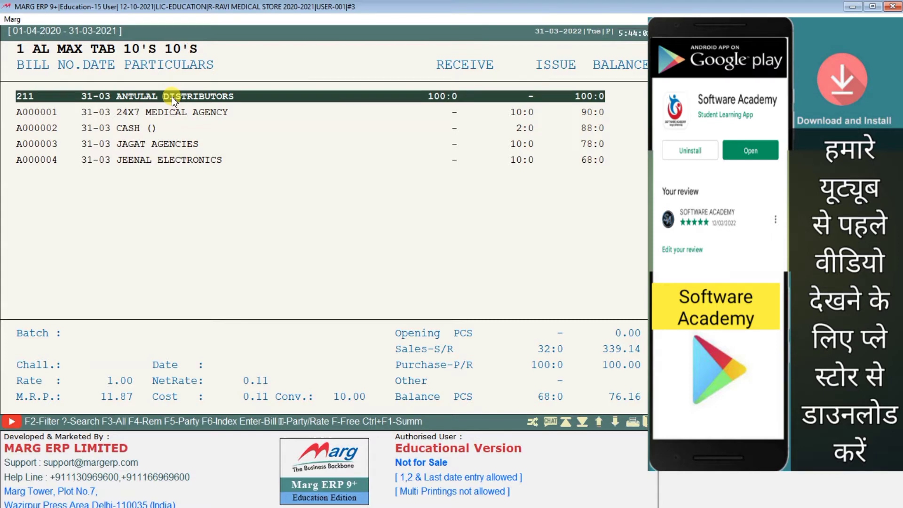
{"action": "key", "text": "Down"}
{"action": "key", "text": "Down"}
{"action": "key", "text": "Down"}
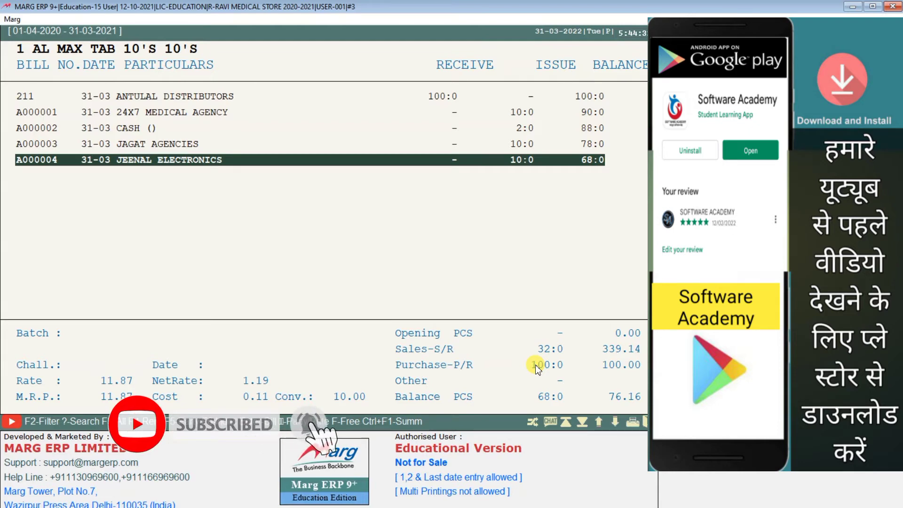
View the JAGAT AGENCIES sale bill from the register, and return to the item list.
{"action": "left_click", "coordinate": [429, 147]}
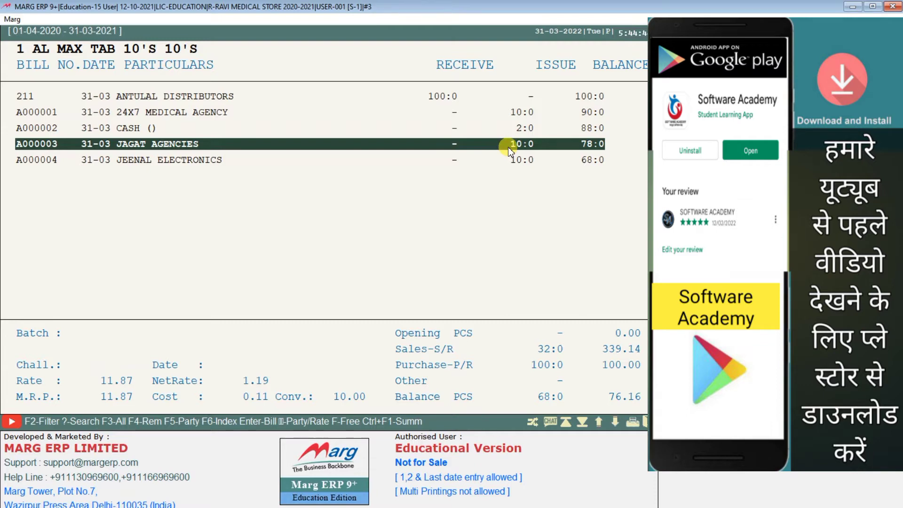
{"action": "key", "text": "Return"}
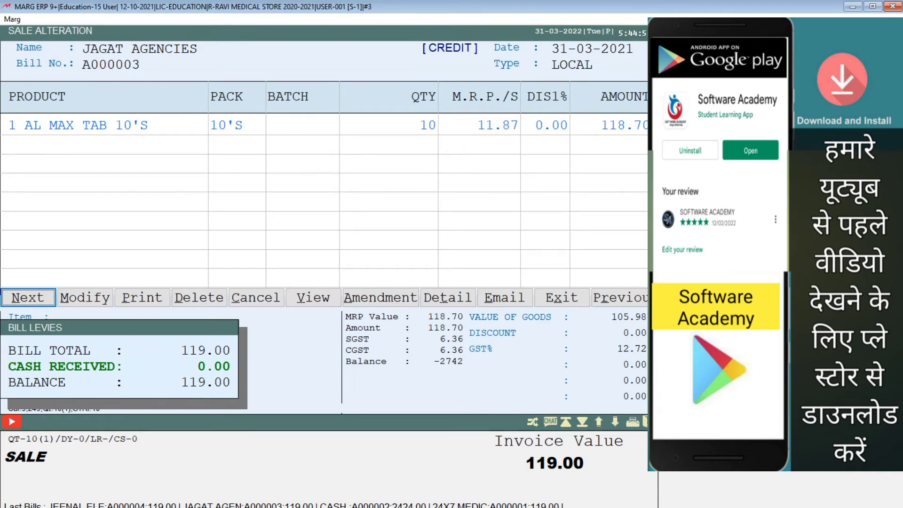
{"action": "key", "text": "Escape"}
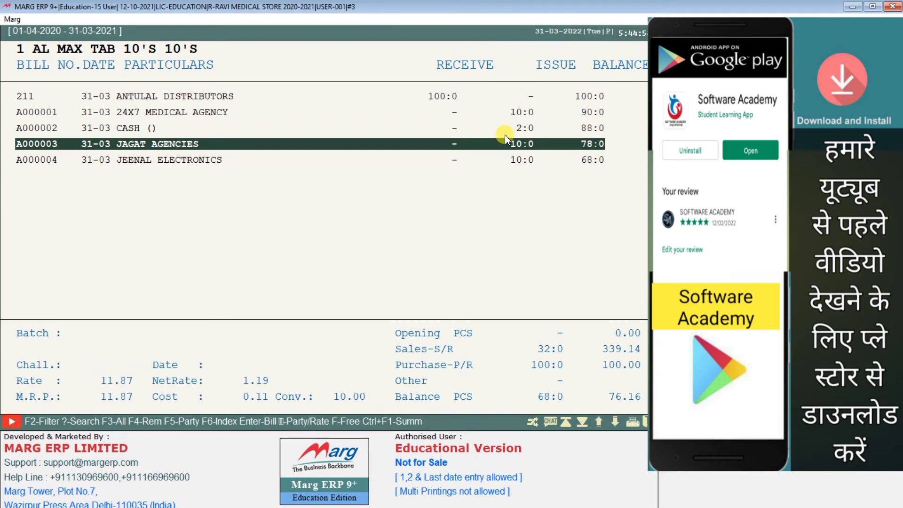
{"action": "key", "text": "Escape"}
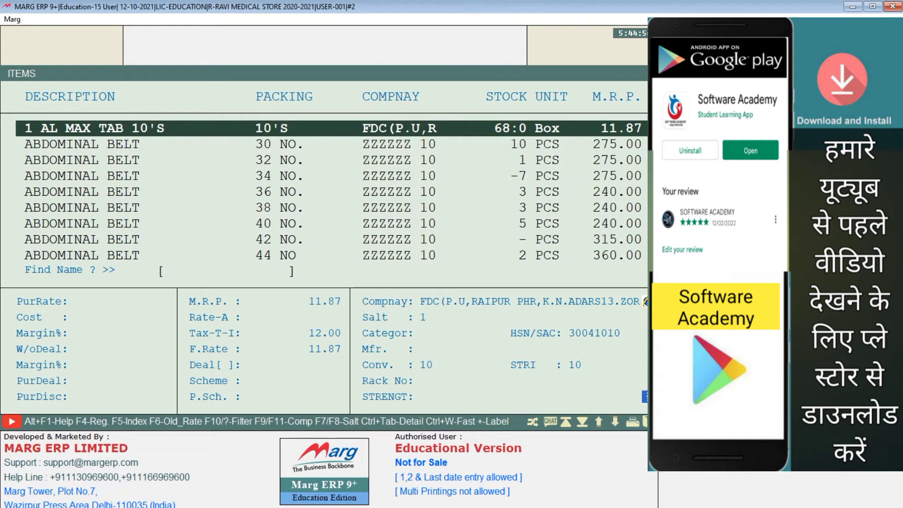
Open the register of the ABDOMINAL BELT item with the 38 NO. packing from the item list.
{"action": "key", "text": "Down"}
{"action": "key", "text": "Down"}
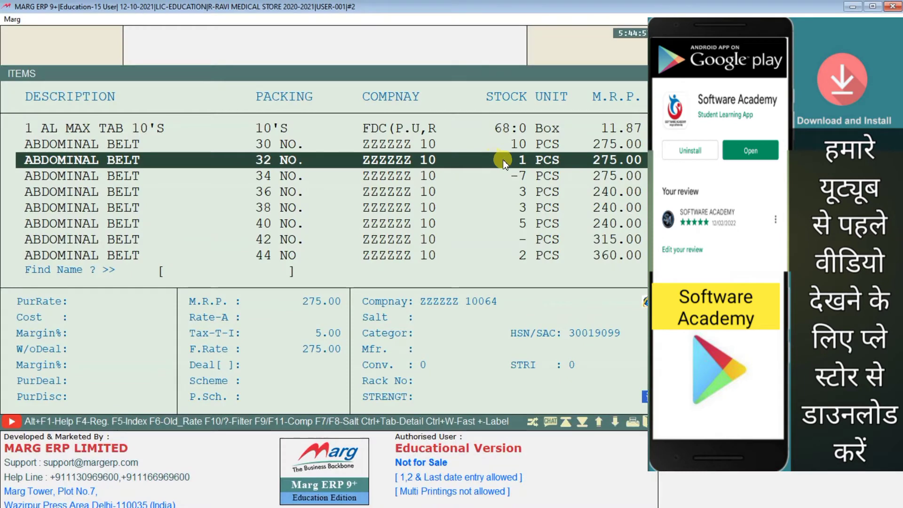
{"action": "left_click", "coordinate": [538, 208]}
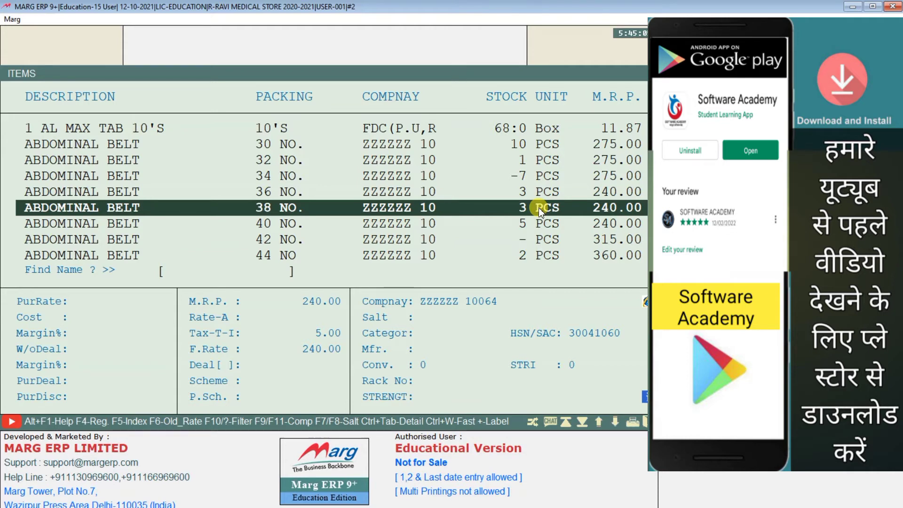
{"action": "key", "text": "Return"}
{"action": "left_click", "coordinate": [226, 141]}
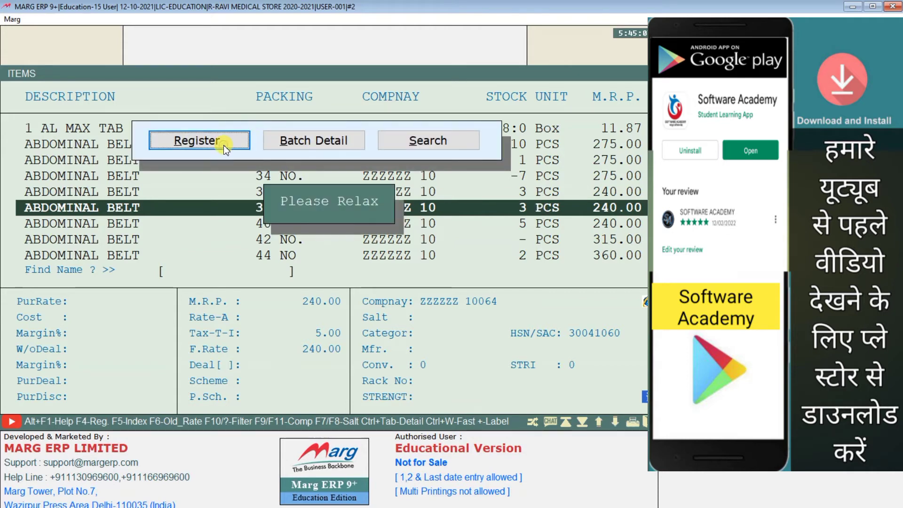
{"action": "left_click", "coordinate": [243, 234]}
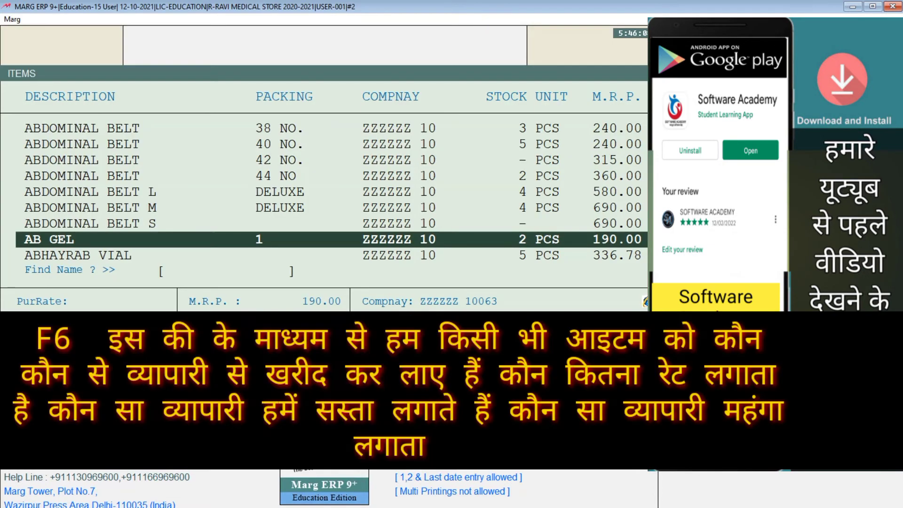
Go back to the start of the item list and open the purchase rate history of 1 AL MAX TAB 10'S.
{"action": "key", "text": "Home"}
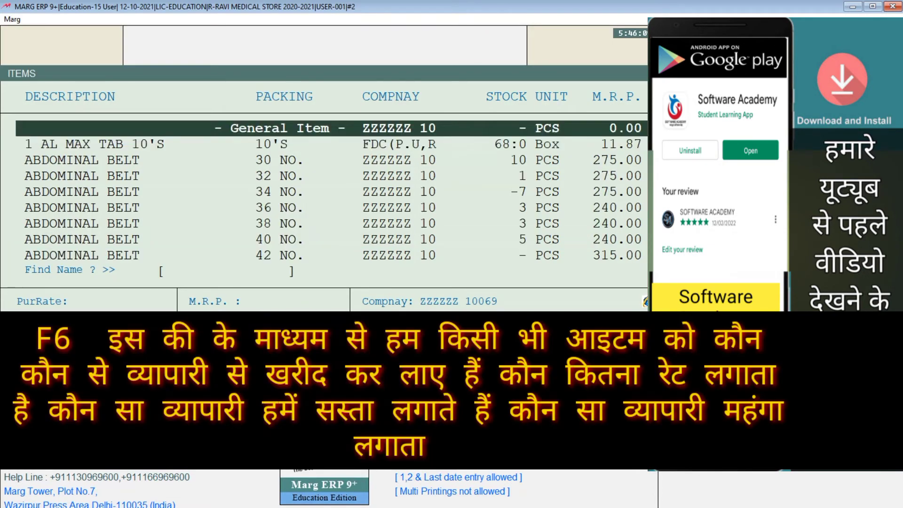
{"action": "key", "text": "Down"}
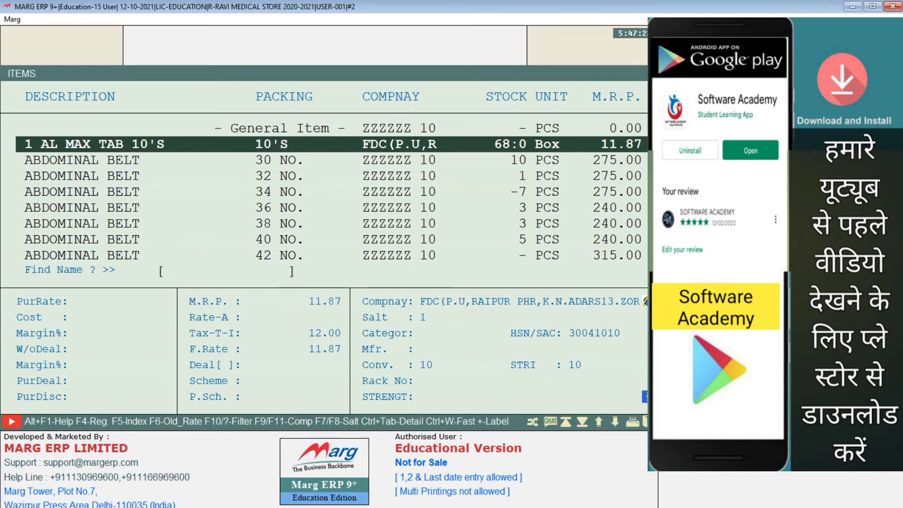
{"action": "key", "text": "Return"}
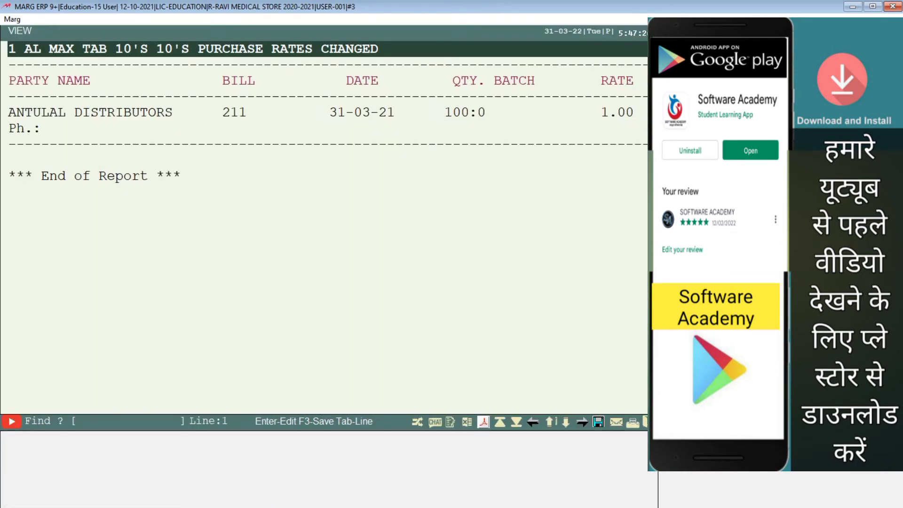
Examine the ANTULAL DISTRIBUTORS purchase entry with its bill, quantity and rates, and return to the item list.
{"action": "key", "text": "Down"}
{"action": "key", "text": "Down"}
{"action": "key", "text": "Down"}
{"action": "key", "text": "Down"}
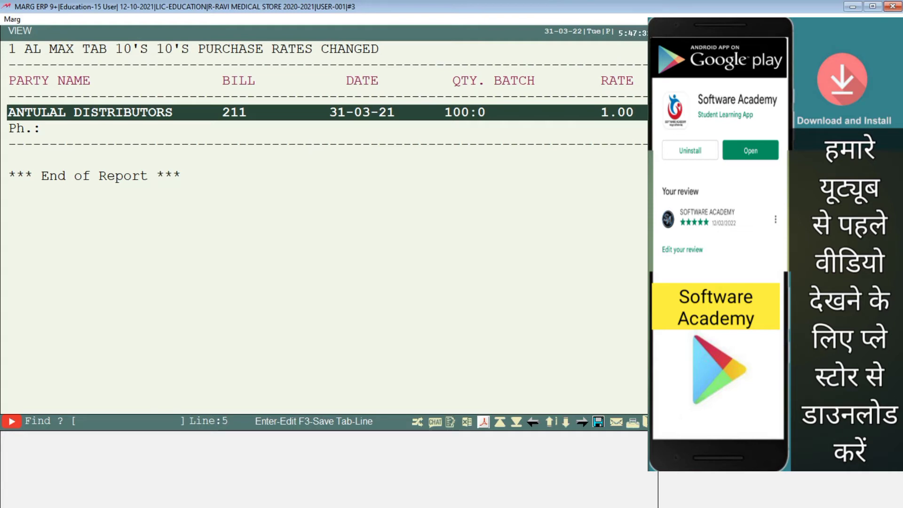
{"action": "key", "text": "Right"}
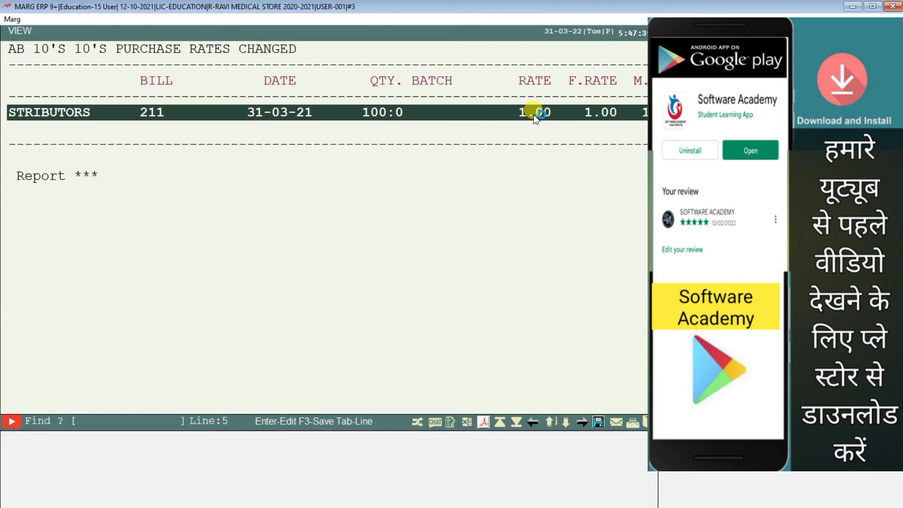
{"action": "key", "text": "Left"}
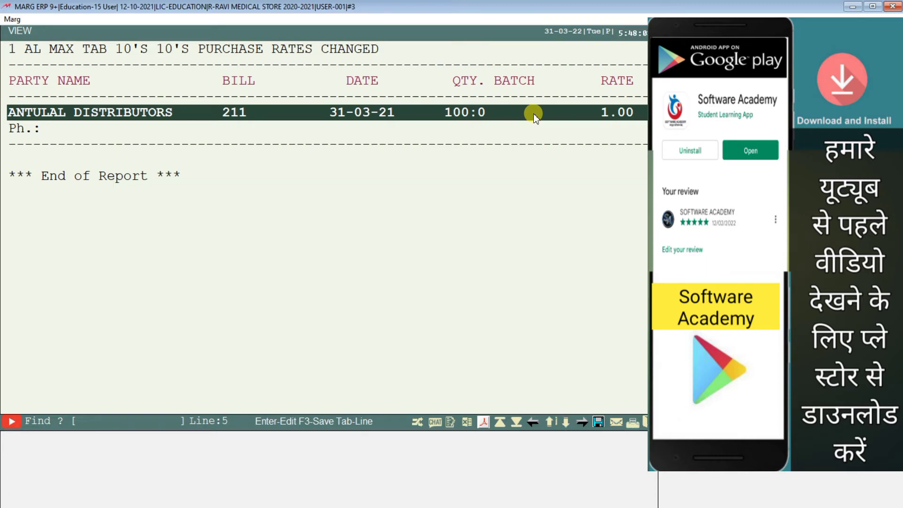
{"action": "key", "text": "Escape"}
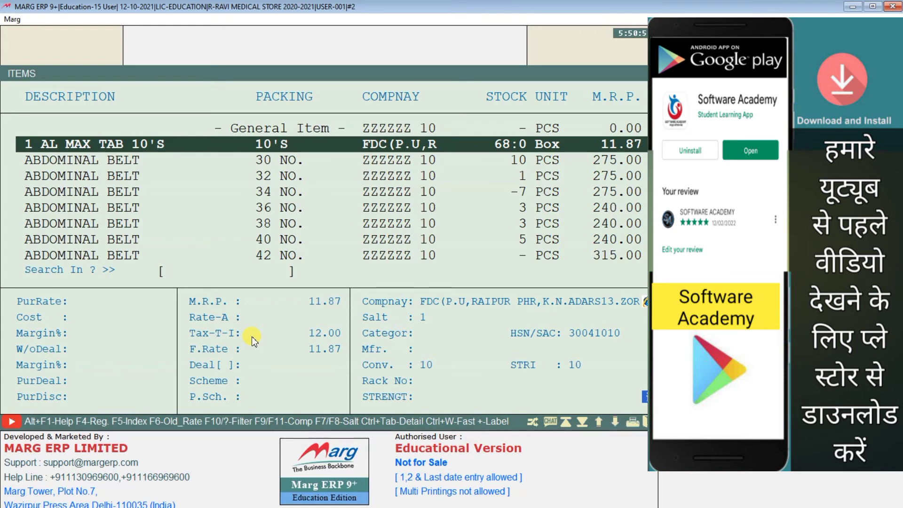
Open the company list from the General Item entry, browse upward to ZEUS PHARMACETICALS, and close it without choosing a company.
{"action": "left_click", "coordinate": [349, 133]}
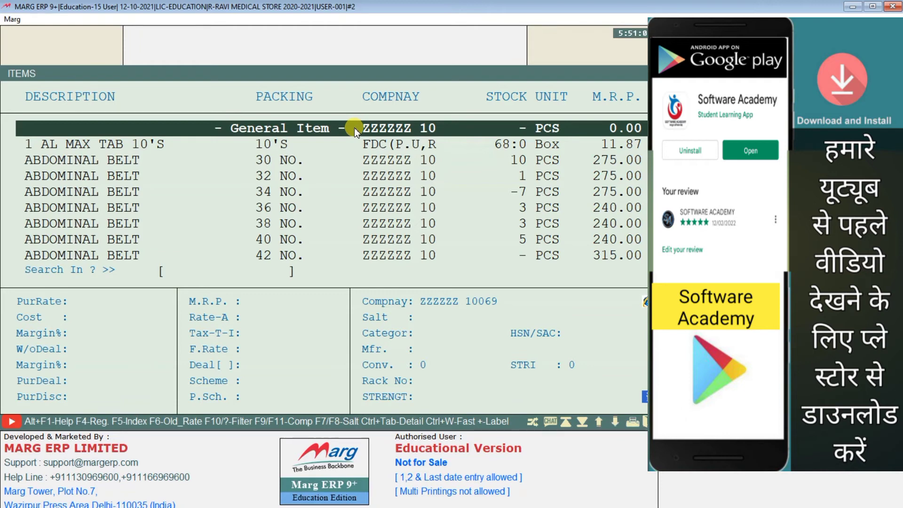
{"action": "key", "text": "F11"}
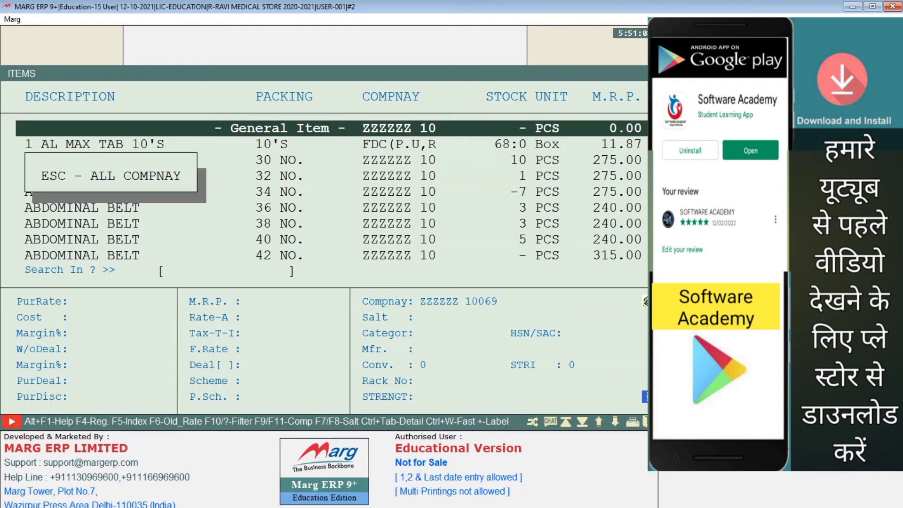
{"action": "key", "text": "Up"}
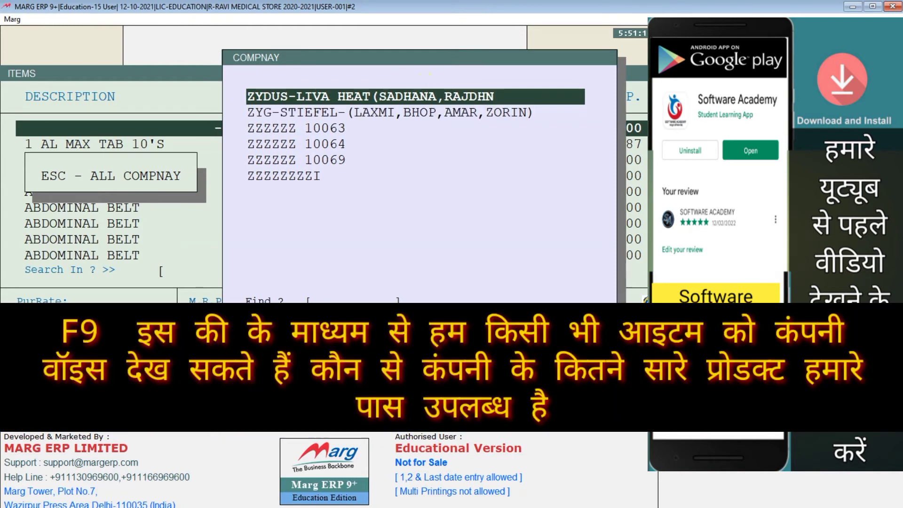
{"action": "key", "text": "Up"}
{"action": "key", "text": "Up"}
{"action": "key", "text": "Up"}
{"action": "key", "text": "Up"}
{"action": "key", "text": "Up"}
{"action": "key", "text": "Up"}
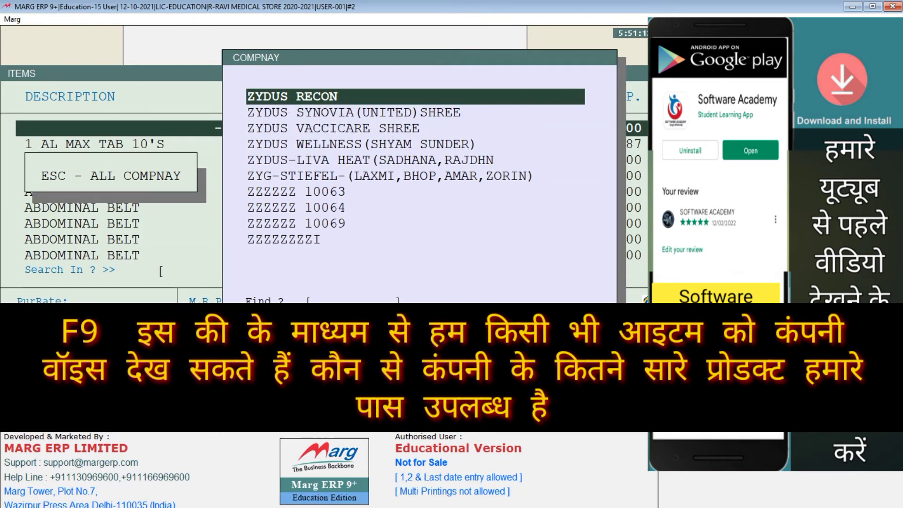
{"action": "key", "text": "Up"}
{"action": "key", "text": "Up"}
{"action": "key", "text": "Up"}
{"action": "key", "text": "Up"}
{"action": "key", "text": "Up"}
{"action": "key", "text": "Up"}
{"action": "key", "text": "Up"}
{"action": "key", "text": "Up"}
{"action": "key", "text": "Up"}
{"action": "key", "text": "Up"}
{"action": "key", "text": "Up"}
{"action": "key", "text": "Up"}
{"action": "key", "text": "Up"}
{"action": "key", "text": "Up"}
{"action": "key", "text": "Up"}
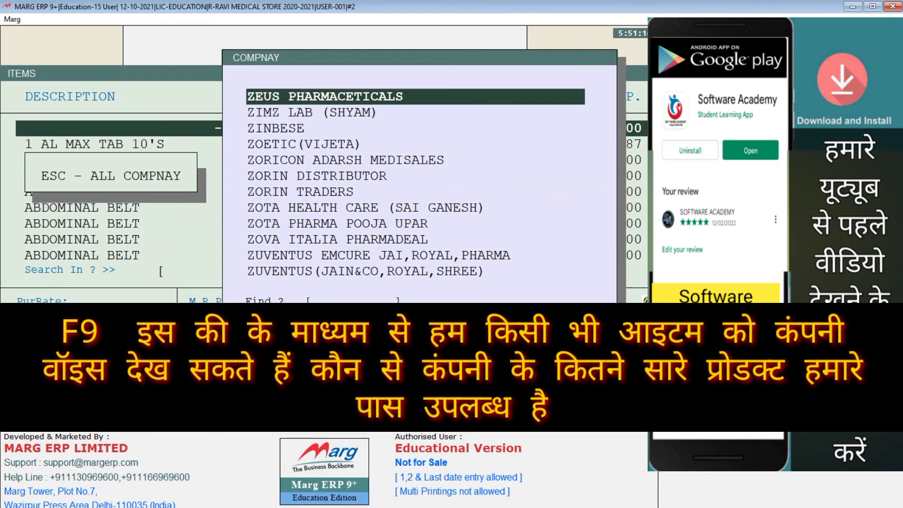
{"action": "key", "text": "Escape"}
Filter the item list to show only the company ZZZZZZ 10064.
{"action": "key", "text": "F9"}
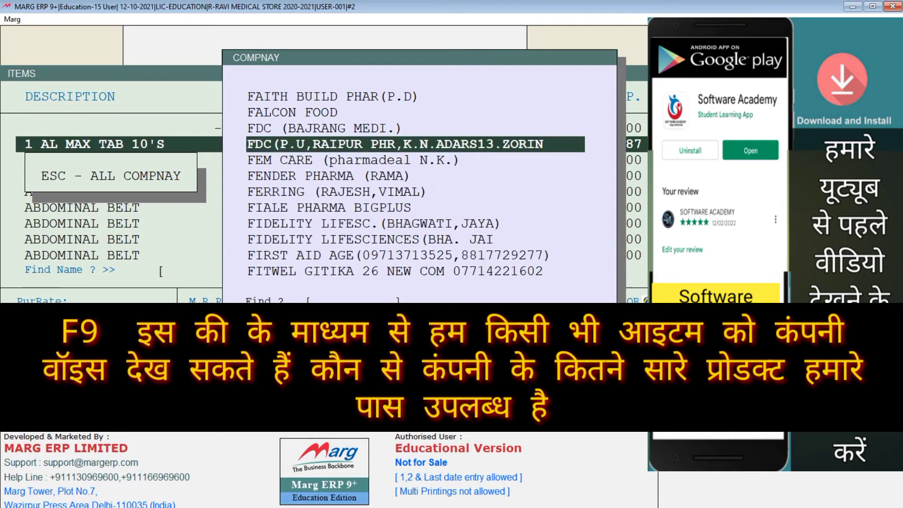
{"action": "key", "text": "End"}
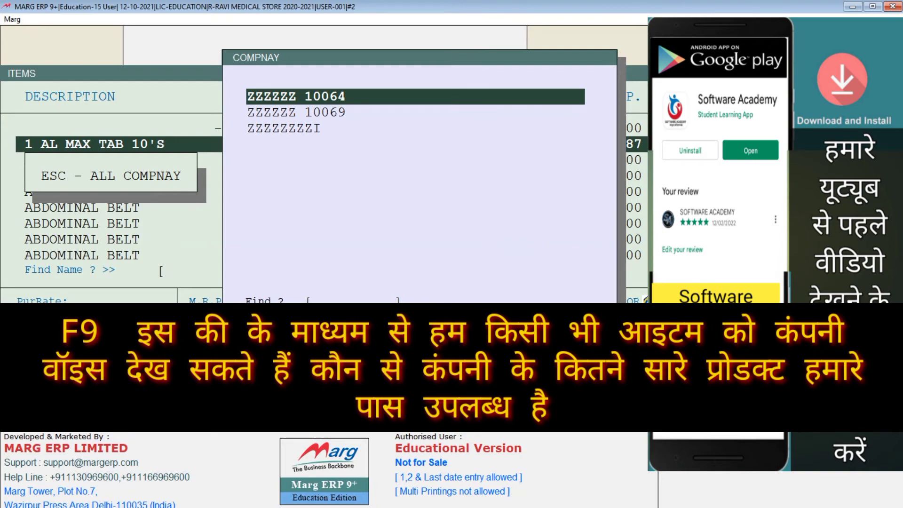
{"action": "key", "text": "Return"}
Browse the items of company ZZZZZZ 10064 down past CANDID CREAM and back to the first ABDOMINAL BELT.
{"action": "key", "text": "Down"}
{"action": "key", "text": "Down"}
{"action": "key", "text": "Down"}
{"action": "key", "text": "Down"}
{"action": "key", "text": "Down"}
{"action": "key", "text": "Down"}
{"action": "key", "text": "Down"}
{"action": "key", "text": "Down"}
{"action": "key", "text": "Down"}
{"action": "key", "text": "Down"}
{"action": "key", "text": "Down"}
{"action": "key", "text": "Down"}
{"action": "key", "text": "Down"}
{"action": "key", "text": "Down"}
{"action": "key", "text": "Down"}
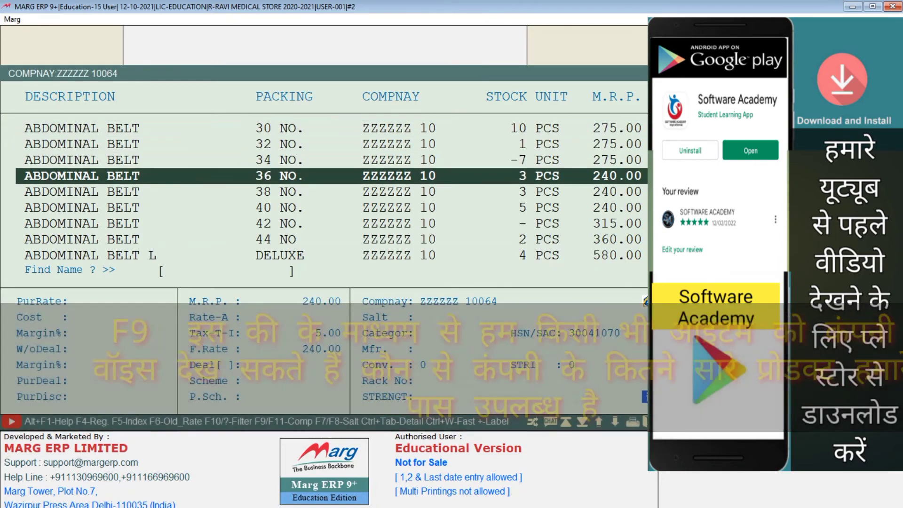
{"action": "key", "text": "Down"}
{"action": "key", "text": "Down"}
{"action": "key", "text": "Down"}
{"action": "key", "text": "Down"}
{"action": "key", "text": "Down"}
{"action": "key", "text": "Down"}
{"action": "key", "text": "Down"}
{"action": "key", "text": "Down"}
{"action": "key", "text": "Down"}
{"action": "key", "text": "Down"}
{"action": "key", "text": "Down"}
{"action": "key", "text": "Down"}
{"action": "key", "text": "Down"}
{"action": "key", "text": "Down"}
{"action": "key", "text": "Down"}
{"action": "key", "text": "Down"}
{"action": "key", "text": "Down"}
{"action": "key", "text": "Down"}
{"action": "key", "text": "Down"}
{"action": "key", "text": "Down"}
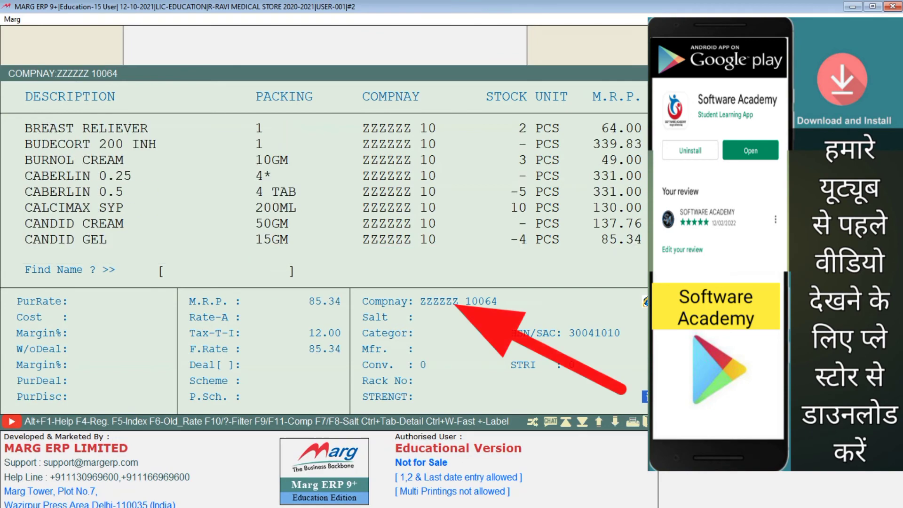
{"action": "key", "text": "Up"}
{"action": "key", "text": "Up"}
{"action": "key", "text": "Up"}
{"action": "key", "text": "Up"}
{"action": "key", "text": "Up"}
{"action": "key", "text": "Up"}
{"action": "key", "text": "Up"}
{"action": "key", "text": "Up"}
{"action": "key", "text": "Up"}
{"action": "key", "text": "Up"}
{"action": "key", "text": "Up"}
{"action": "key", "text": "Up"}
{"action": "key", "text": "Up"}
{"action": "key", "text": "Up"}
{"action": "key", "text": "Up"}
{"action": "key", "text": "Up"}
{"action": "key", "text": "Up"}
{"action": "key", "text": "Up"}
{"action": "key", "text": "Up"}
{"action": "key", "text": "Up"}
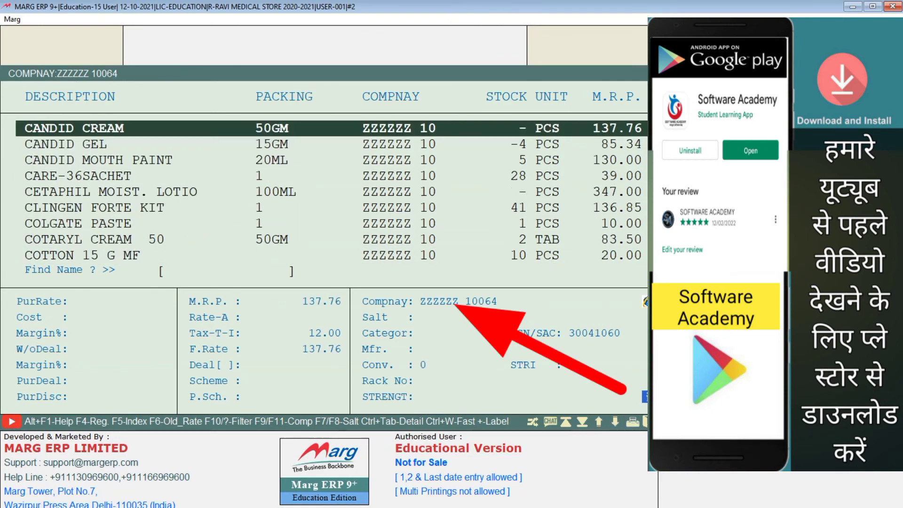
{"action": "key", "text": "Up"}
{"action": "key", "text": "Up"}
{"action": "key", "text": "Up"}
{"action": "key", "text": "Up"}
{"action": "key", "text": "Up"}
{"action": "key", "text": "Up"}
{"action": "key", "text": "Up"}
{"action": "key", "text": "Up"}
{"action": "key", "text": "Up"}
{"action": "key", "text": "Up"}
{"action": "key", "text": "Up"}
{"action": "key", "text": "Up"}
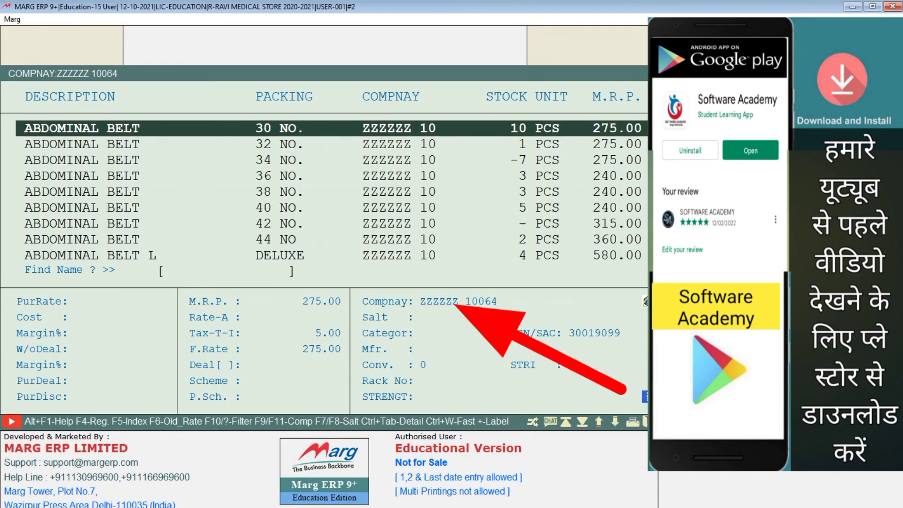
Hide the company's items without stock, and return to the full list of all companies' items.
{"action": "key", "text": "F10"}
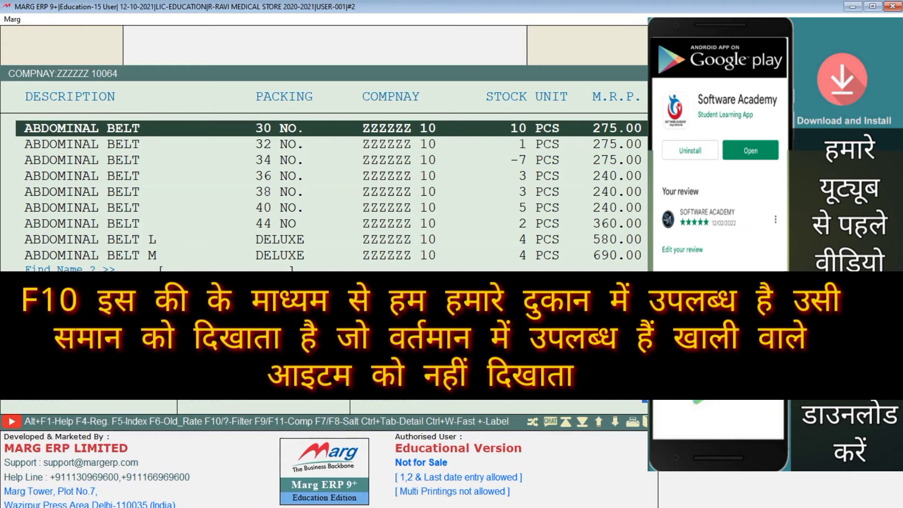
{"action": "key", "text": "Escape"}
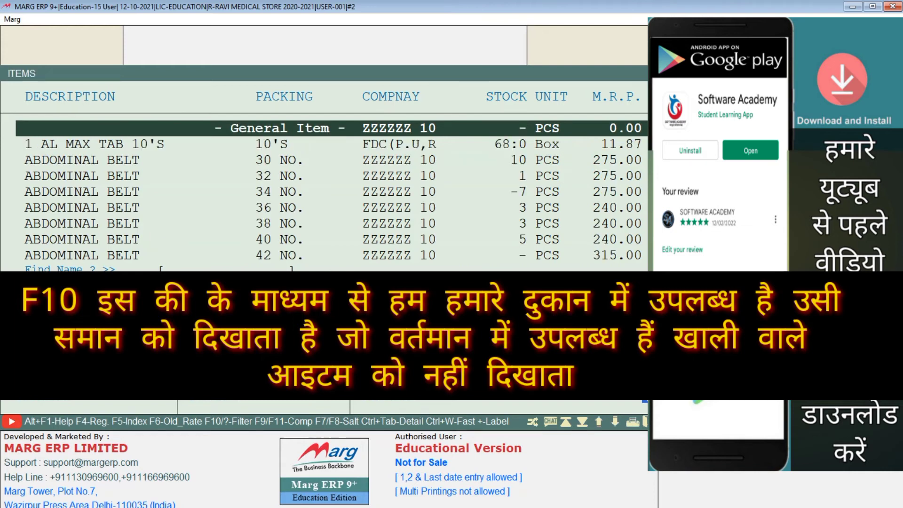
Look through the unfiltered item list for an out-of-stock entry, stopping on the ABDOMINAL BELT with the 42 NO. packing.
{"action": "key", "text": "Down"}
{"action": "key", "text": "Down"}
{"action": "key", "text": "Down"}
{"action": "key", "text": "Down"}
{"action": "key", "text": "Down"}
{"action": "key", "text": "Down"}
{"action": "key", "text": "Down"}
{"action": "key", "text": "Down"}
{"action": "key", "text": "Down"}
{"action": "key", "text": "Down"}
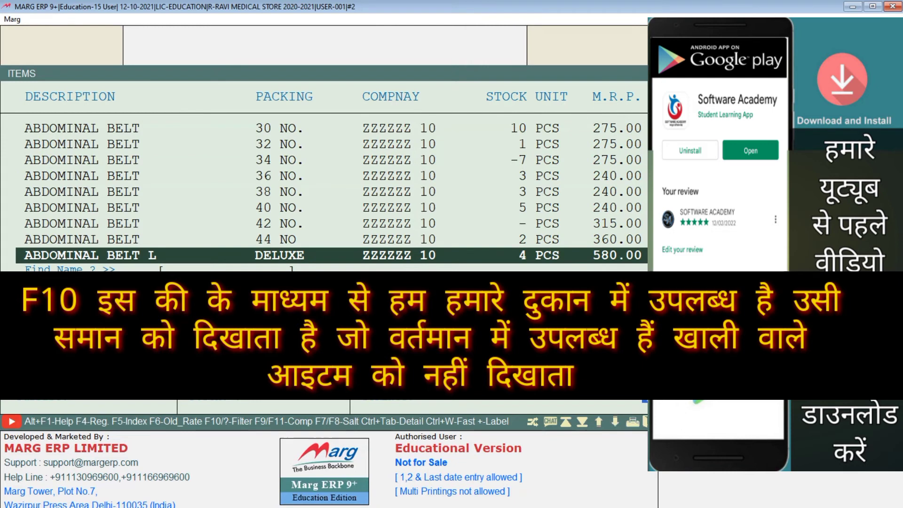
{"action": "key", "text": "Up"}
{"action": "key", "text": "Up"}
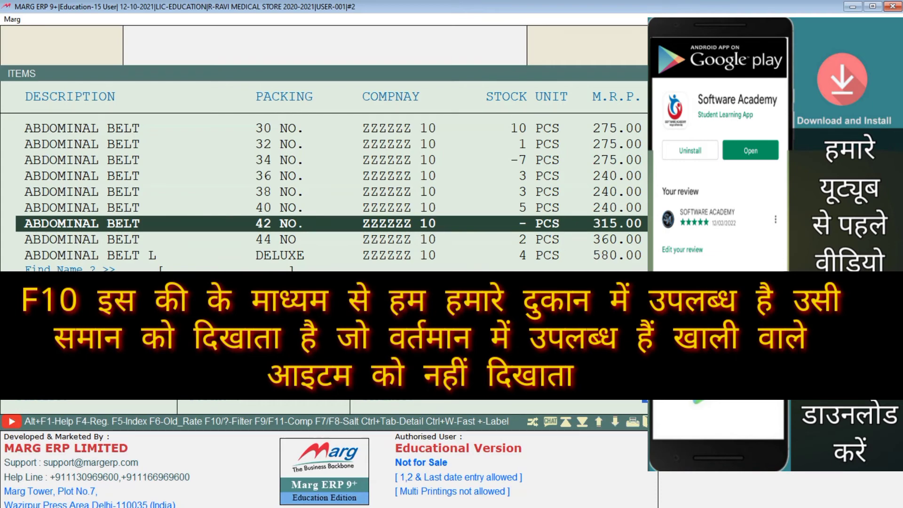
Filter the full item list to hide items without stock, and browse the remaining items down to BONNE 125ML.
{"action": "key", "text": "F10"}
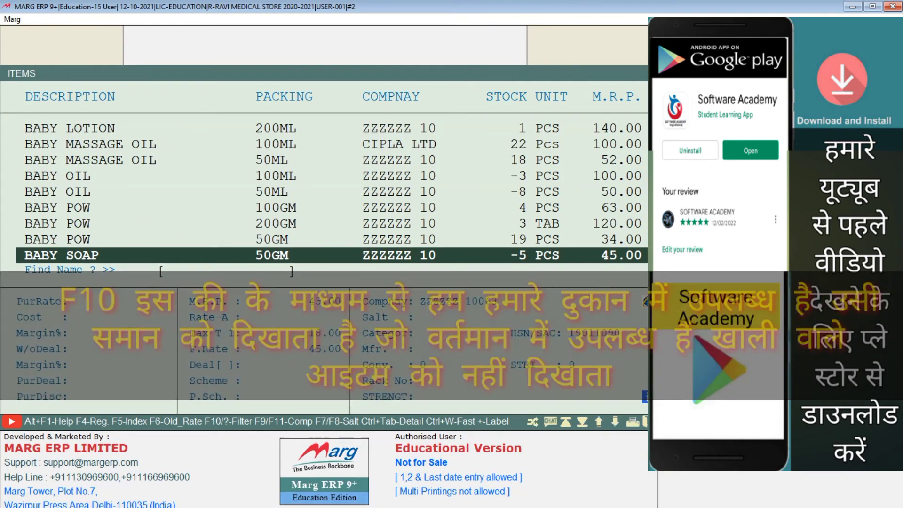
{"action": "key", "text": "Down"}
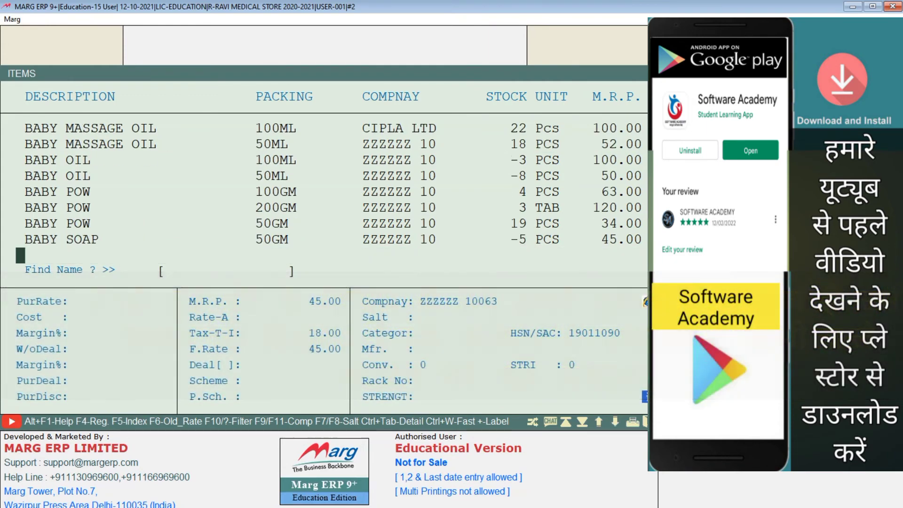
{"action": "key", "text": "Down"}
{"action": "key", "text": "Down"}
{"action": "key", "text": "Down"}
{"action": "key", "text": "Down"}
{"action": "key", "text": "Down"}
{"action": "key", "text": "Down"}
{"action": "key", "text": "Down"}
{"action": "key", "text": "Down"}
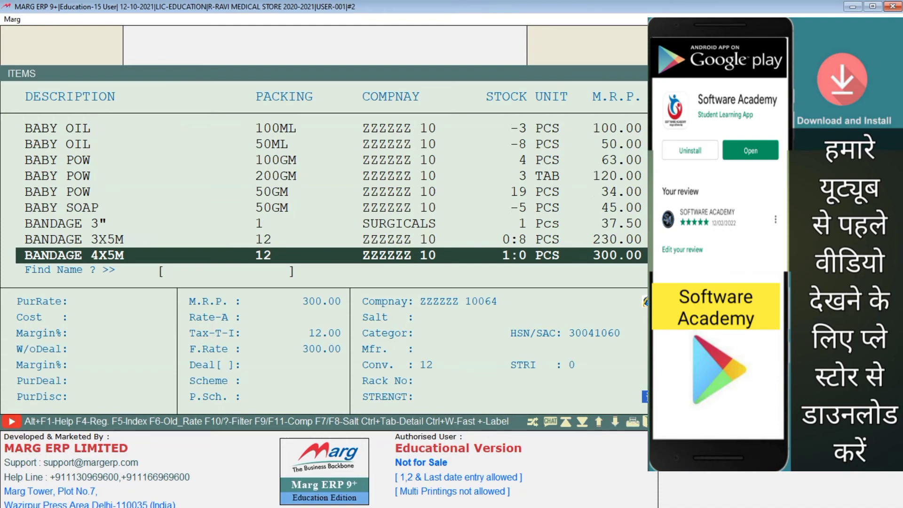
{"action": "key", "text": "Down"}
{"action": "key", "text": "Down"}
{"action": "key", "text": "Down"}
{"action": "key", "text": "Down"}
{"action": "key", "text": "Down"}
{"action": "key", "text": "Down"}
{"action": "key", "text": "Down"}
{"action": "key", "text": "Down"}
{"action": "key", "text": "Down"}
{"action": "key", "text": "Down"}
{"action": "key", "text": "Down"}
{"action": "key", "text": "Down"}
{"action": "key", "text": "Down"}
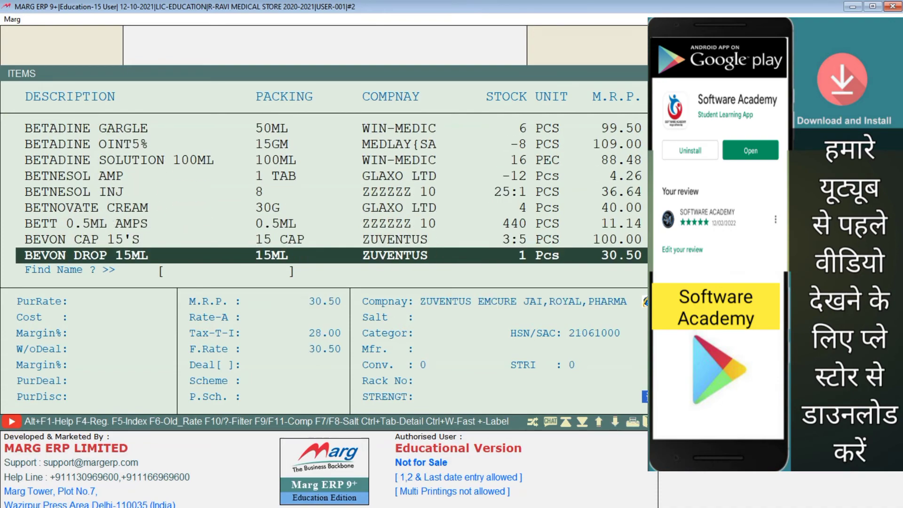
{"action": "key", "text": "Down"}
{"action": "key", "text": "Down"}
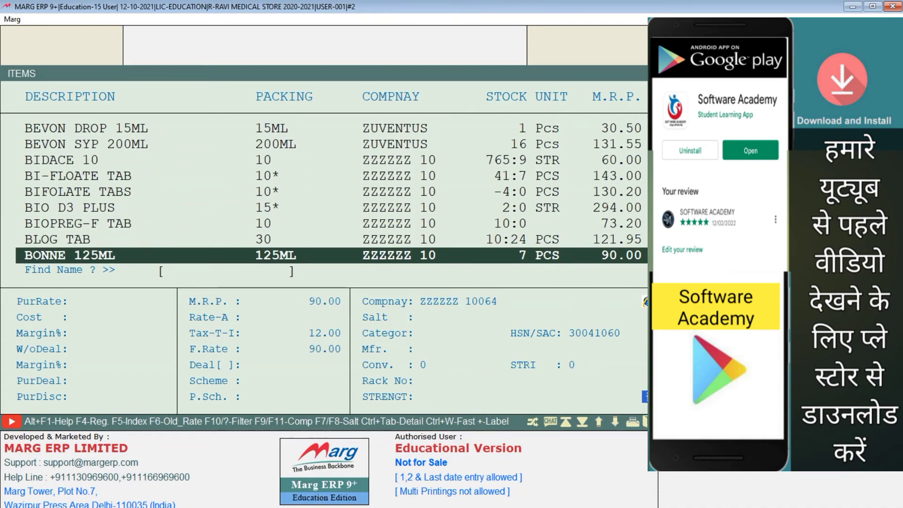
Look through the full item list from its beginning down to ANTISPASMIN DS TAB, and go back to ALLEGRA 120 MG TAB.
{"action": "key", "text": "Home"}
{"action": "key", "text": "Down"}
{"action": "key", "text": "Down"}
{"action": "key", "text": "Down"}
{"action": "key", "text": "Down"}
{"action": "key", "text": "Down"}
{"action": "key", "text": "Down"}
{"action": "key", "text": "Down"}
{"action": "key", "text": "Down"}
{"action": "key", "text": "Down"}
{"action": "key", "text": "Down"}
{"action": "key", "text": "Down"}
{"action": "key", "text": "Down"}
{"action": "key", "text": "Down"}
{"action": "key", "text": "Down"}
{"action": "key", "text": "Down"}
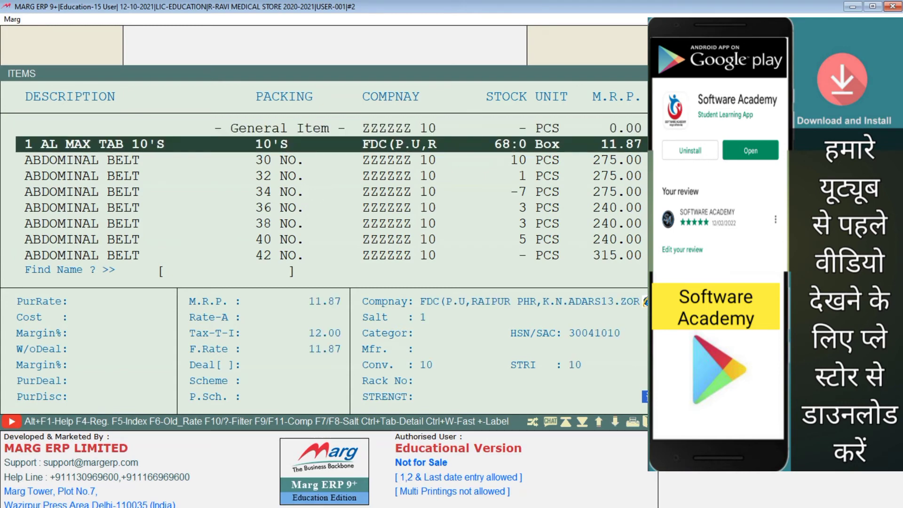
{"action": "key", "text": "Down"}
{"action": "key", "text": "Down"}
{"action": "key", "text": "Down"}
{"action": "key", "text": "Down"}
{"action": "key", "text": "Down"}
{"action": "key", "text": "Down"}
{"action": "key", "text": "Down"}
{"action": "key", "text": "Down"}
{"action": "key", "text": "Down"}
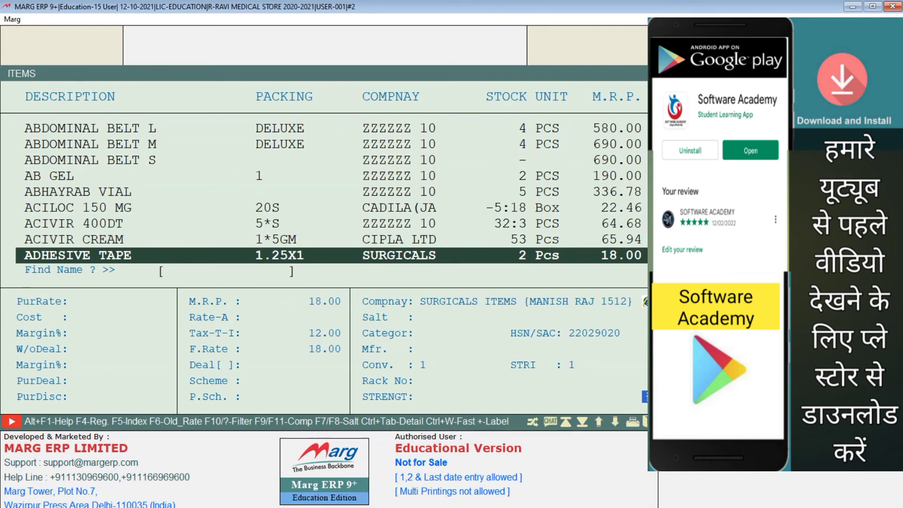
{"action": "key", "text": "Down"}
{"action": "key", "text": "Down"}
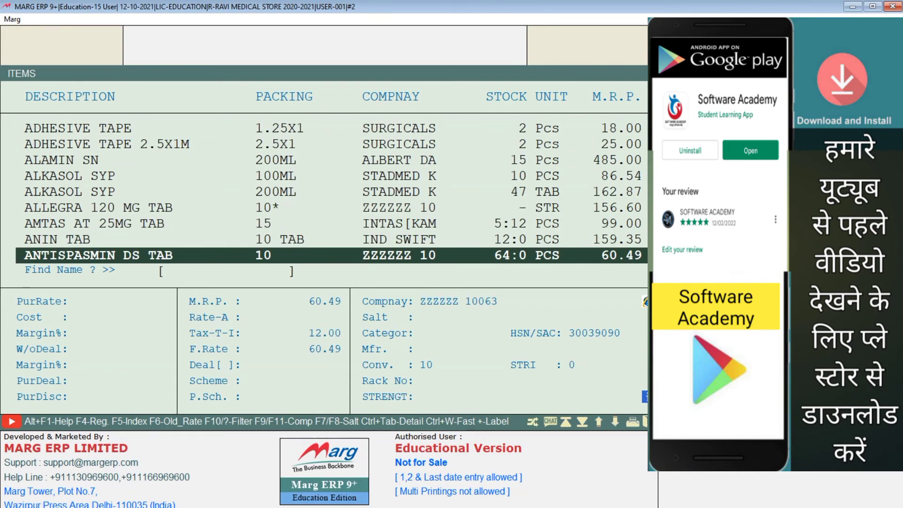
{"action": "key", "text": "Up"}
{"action": "key", "text": "Up"}
{"action": "key", "text": "Up"}
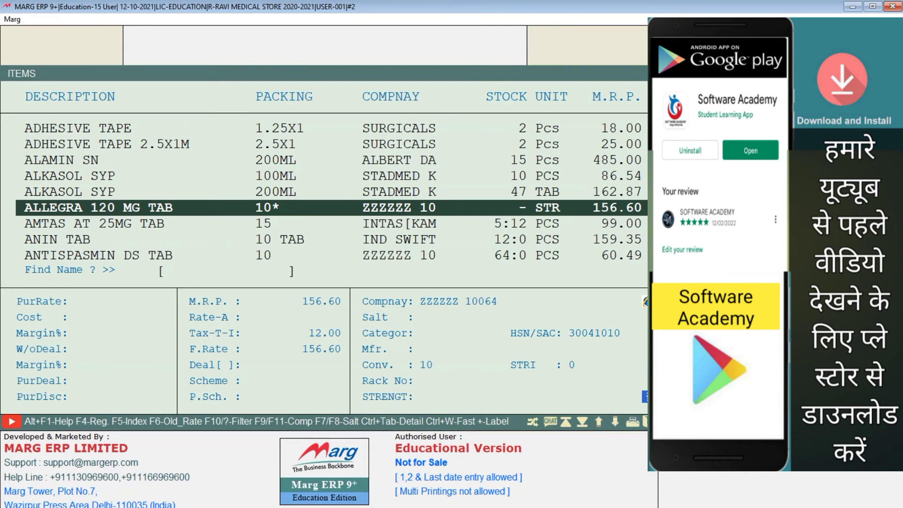
Go back to 1 AL MAX TAB 10'S near the list's start, and view the item categories without choosing one.
{"action": "key", "text": "Home"}
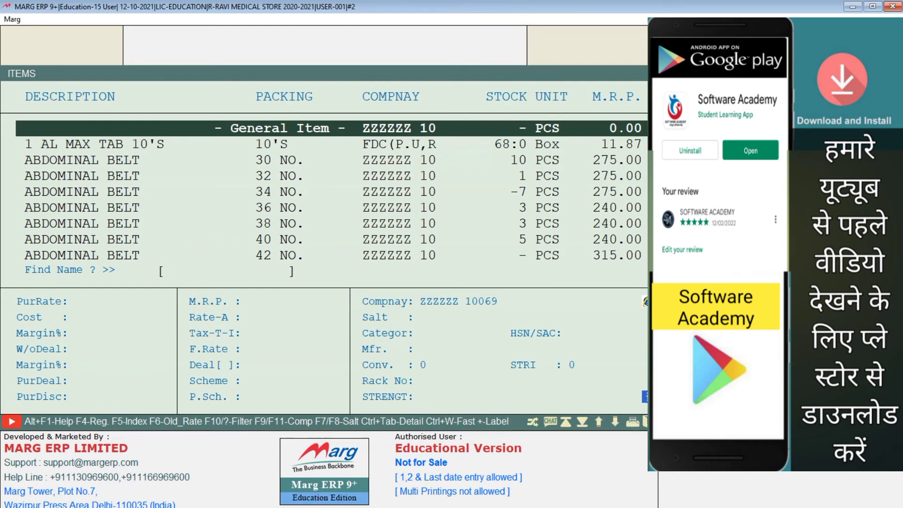
{"action": "key", "text": "Down"}
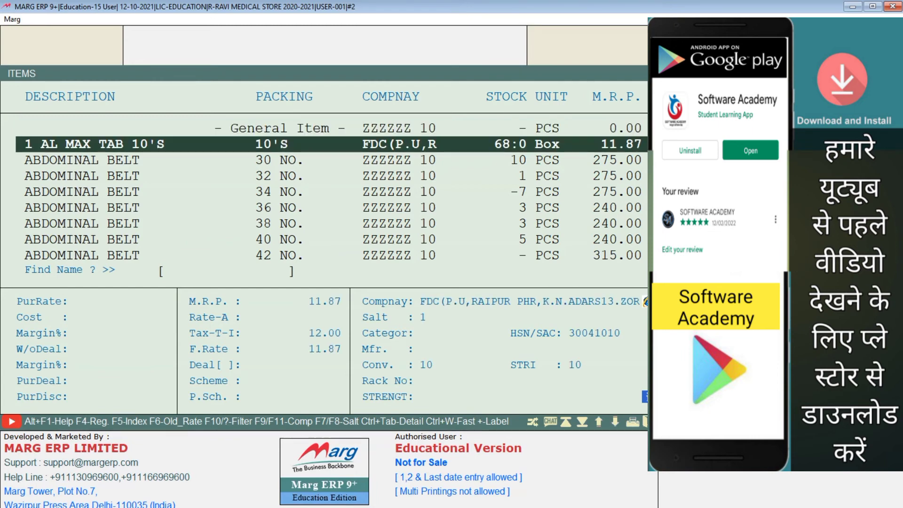
{"action": "key", "text": "F12"}
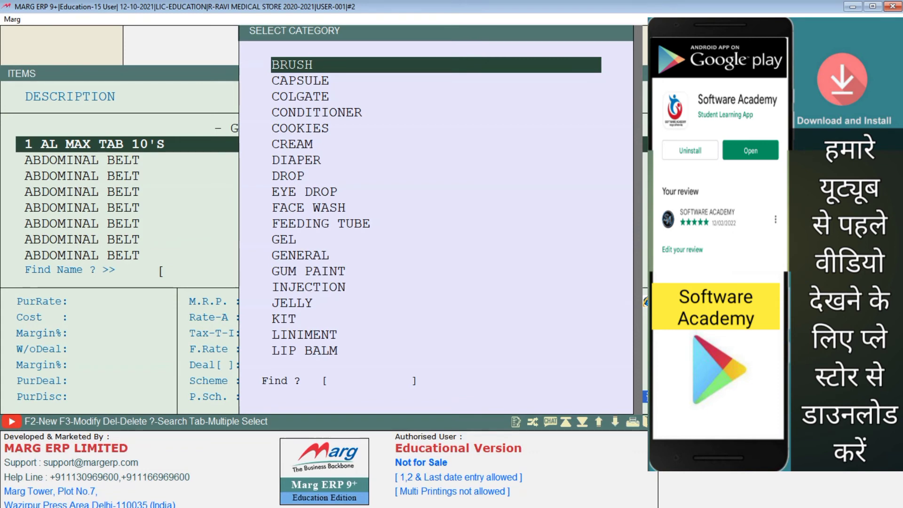
{"action": "key", "text": "Escape"}
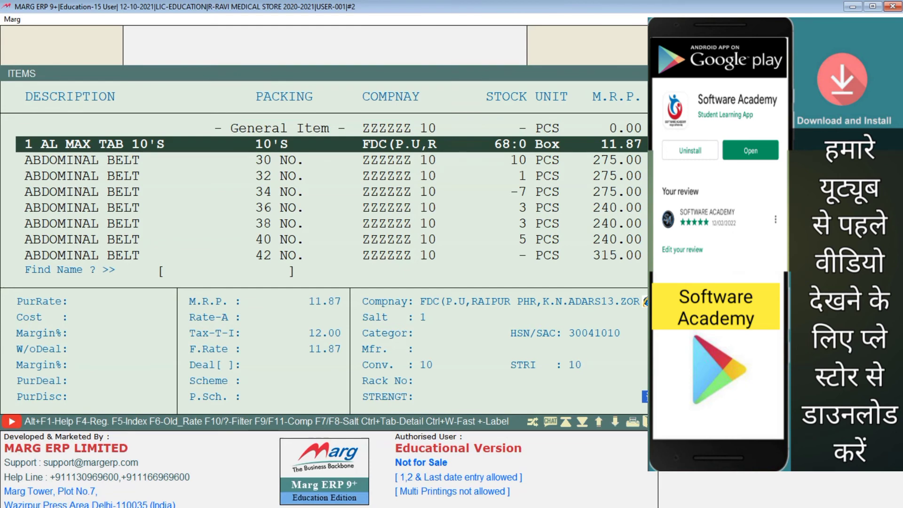
Add up 12, 130 and six times 120 in the built-in calculator, and close it.
{"action": "key", "text": "F12"}
{"action": "type", "text": "1"}
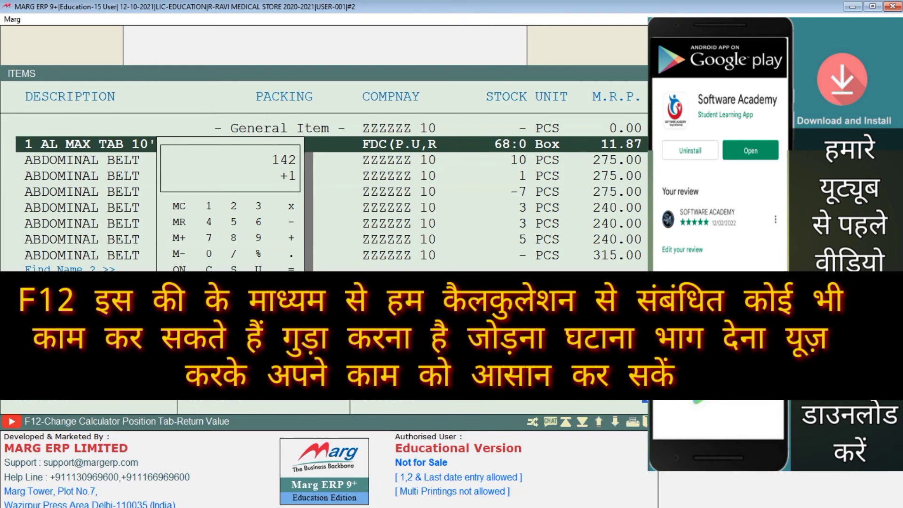
{"action": "type", "text": "2+130+120+120+120+120+120+120+"}
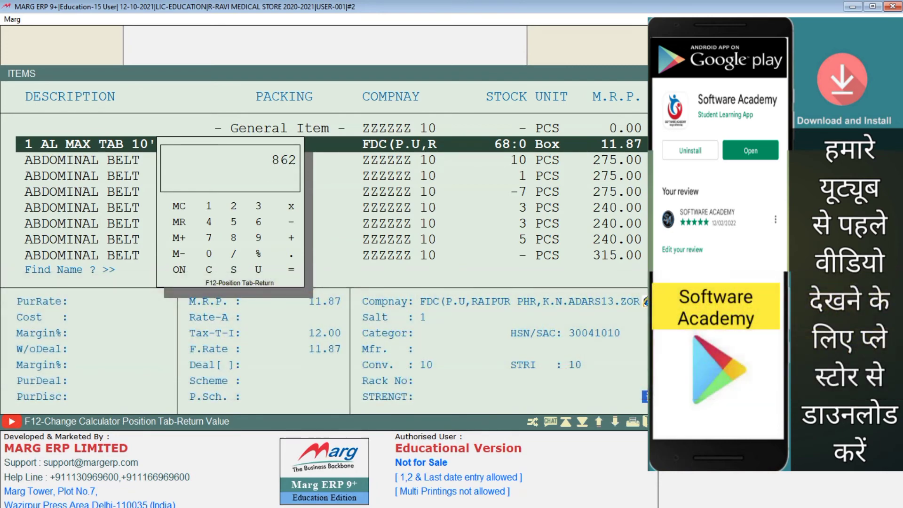
{"action": "key", "text": "F12"}
{"action": "key", "text": "Return"}
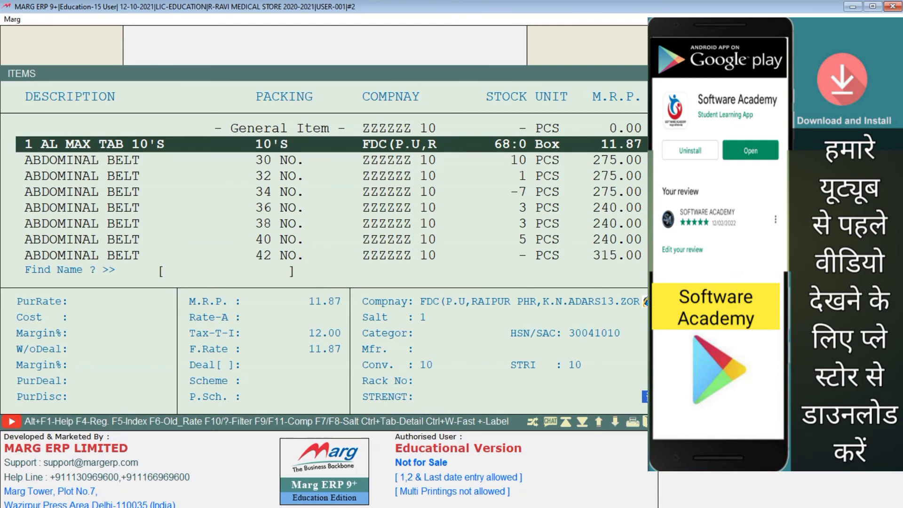
Reopen the item list and show the purchase rate, cost and margin details of 1 AL MAX TAB 10'S.
{"action": "key", "text": "Escape"}
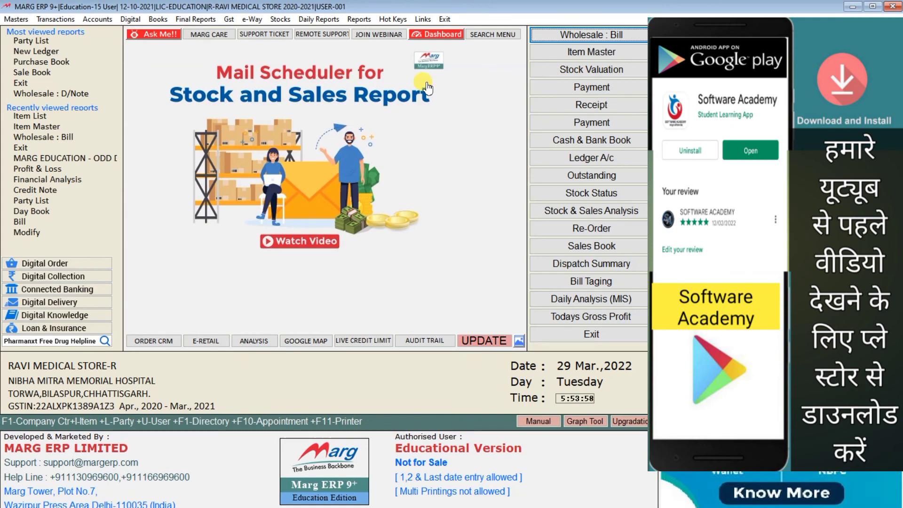
{"action": "key", "text": "ctrl+i"}
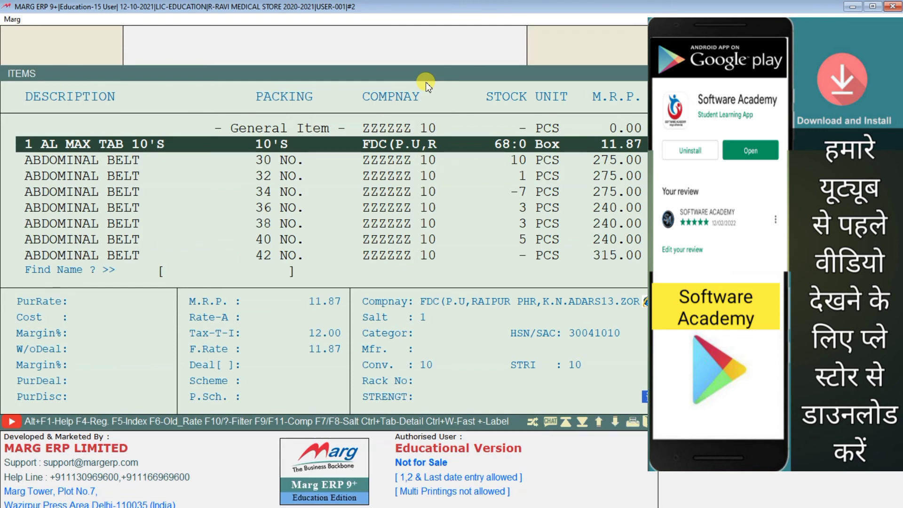
{"action": "key", "text": "Tab"}
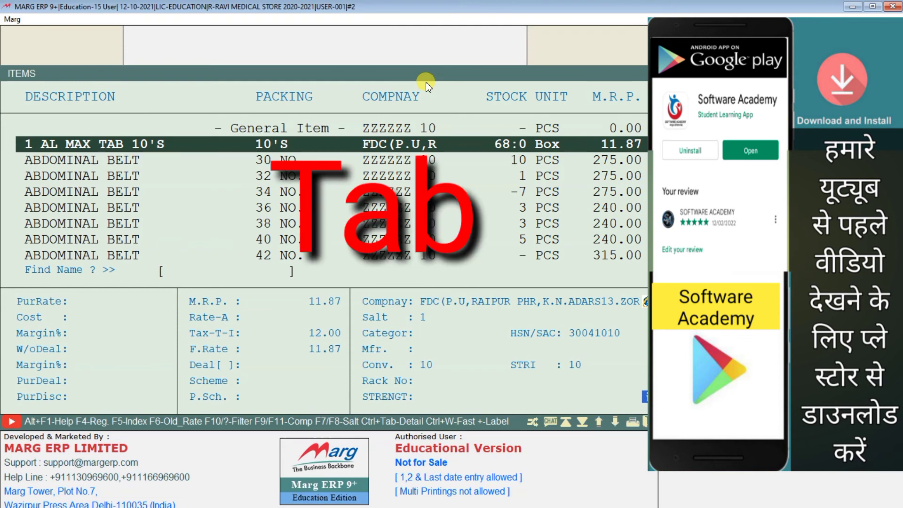
{"action": "key", "text": "Tab"}
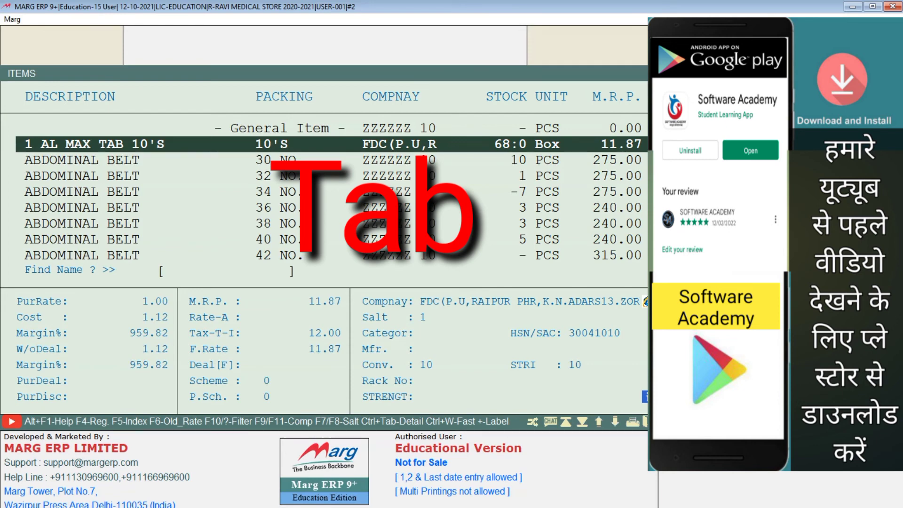
{"action": "left_click", "coordinate": [227, 162]}
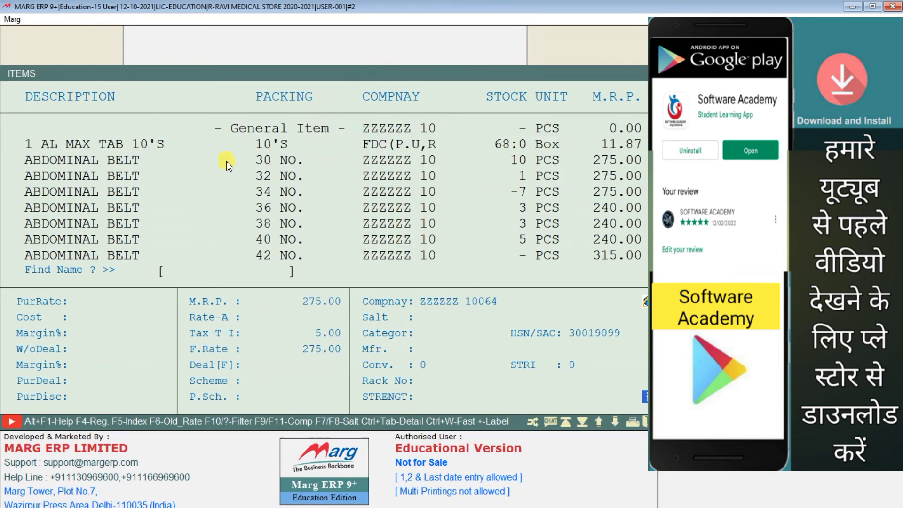
{"action": "key", "text": "Up"}
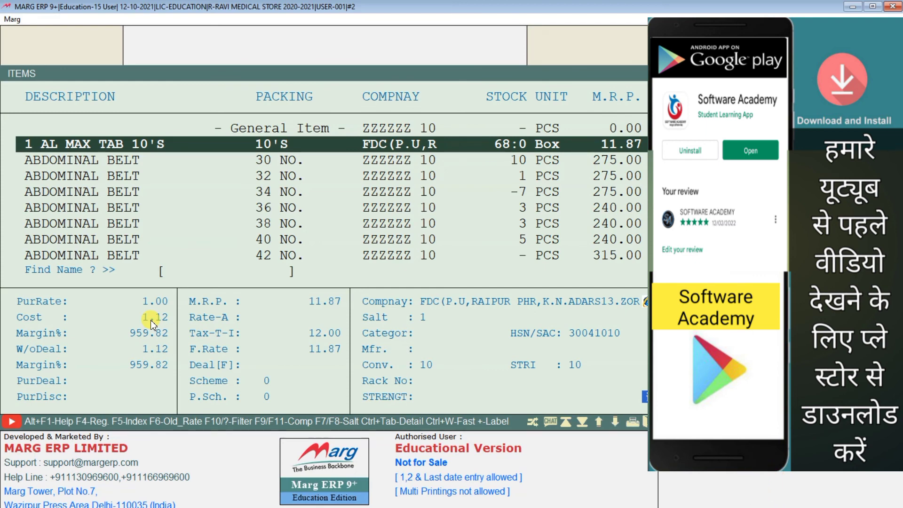
Enter a purchase order quantity of 10 for the ABDOMINAL BELT with the 32 NO. packing, leaving its shortage at 0.
{"action": "key", "text": "Down"}
{"action": "key", "text": "Down"}
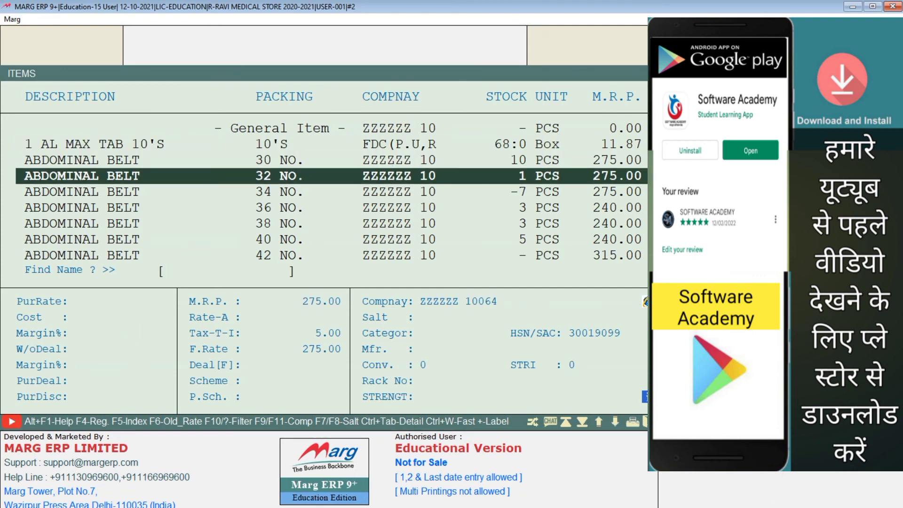
{"action": "key", "text": "Up"}
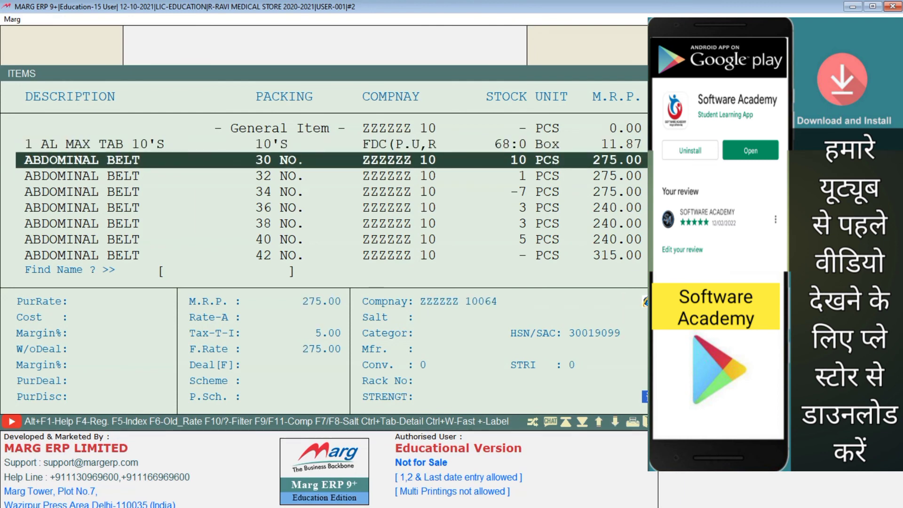
{"action": "key", "text": "Down"}
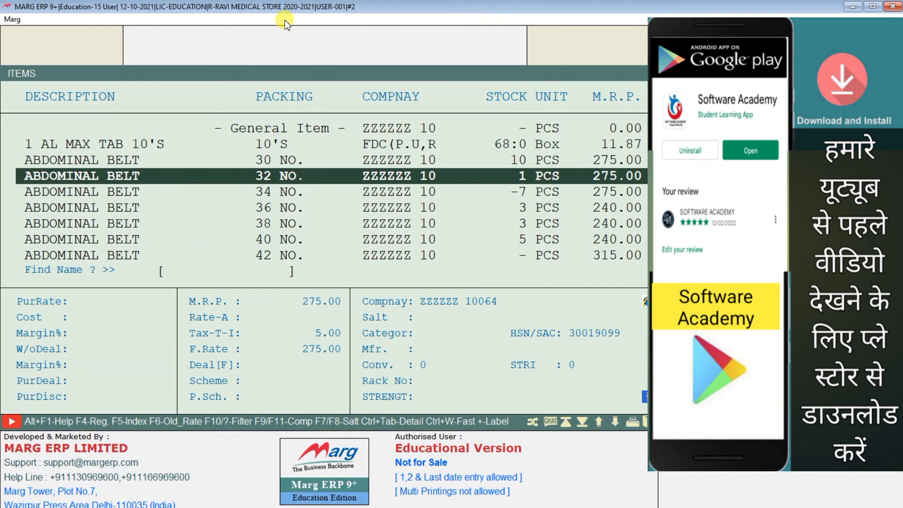
{"action": "key", "text": "Tab"}
{"action": "key", "text": "Return"}
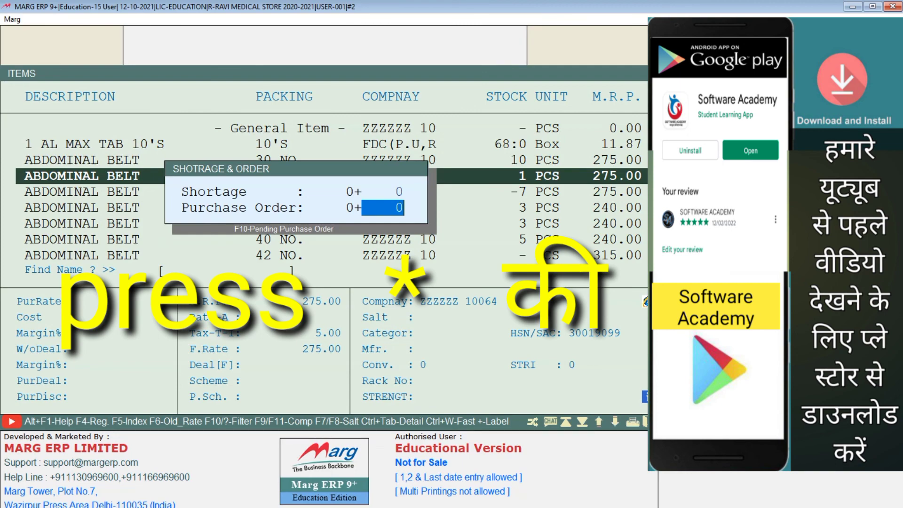
{"action": "type", "text": "10"}
{"action": "key", "text": "Return"}
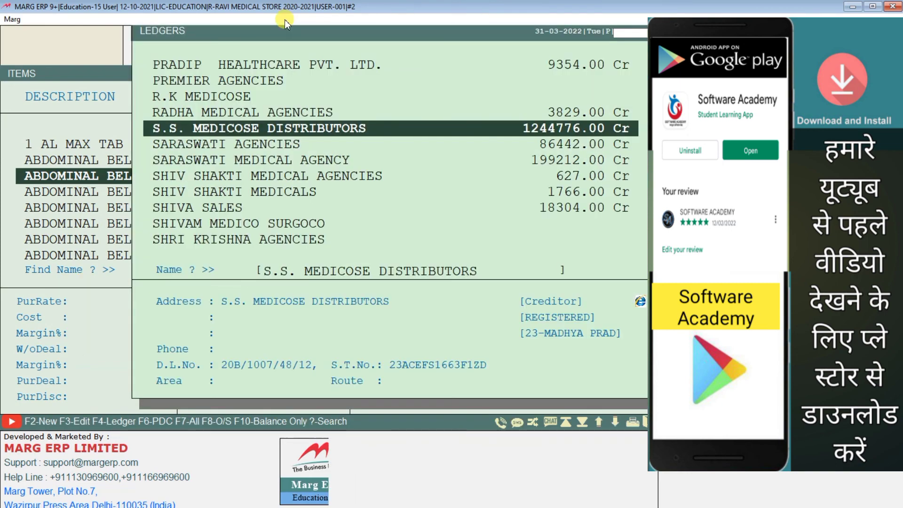
Assign the purchase order to the supplier SARASWATI AGENCIES, and close the item list.
{"action": "key", "text": "Down"}
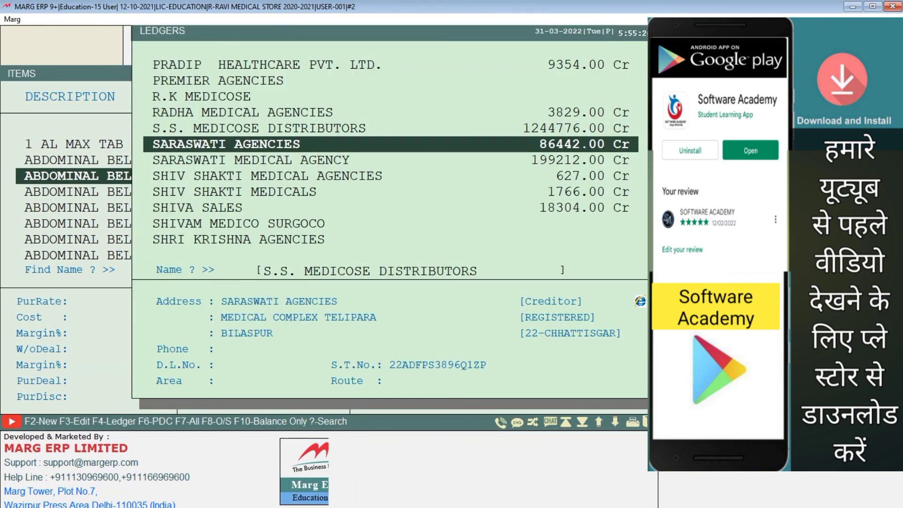
{"action": "key", "text": "Return"}
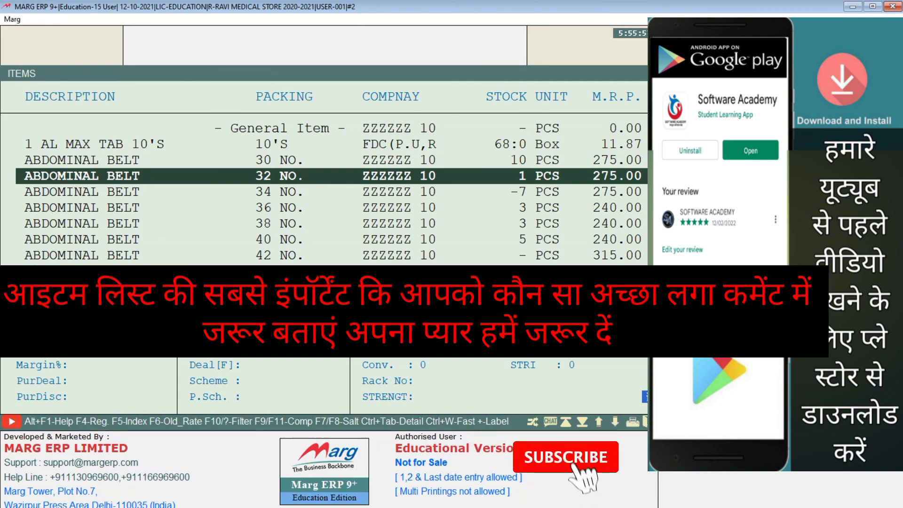
{"action": "key", "text": "Escape"}
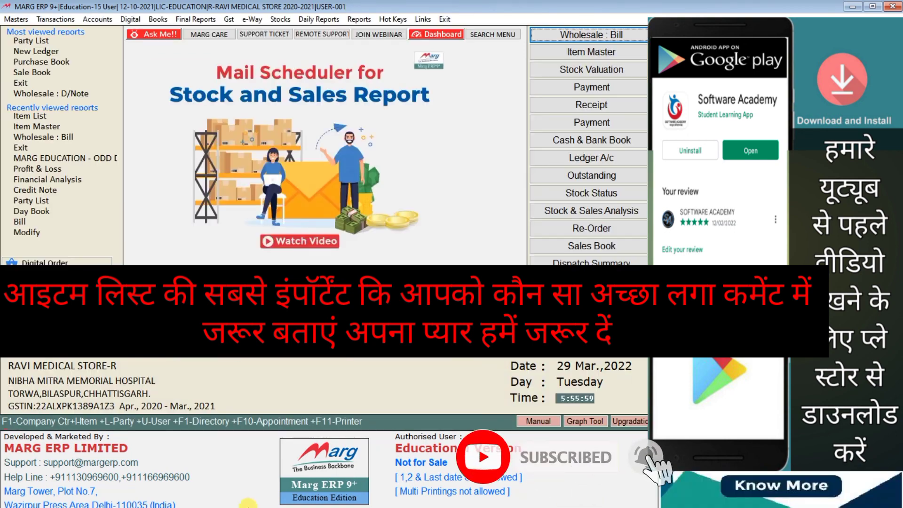